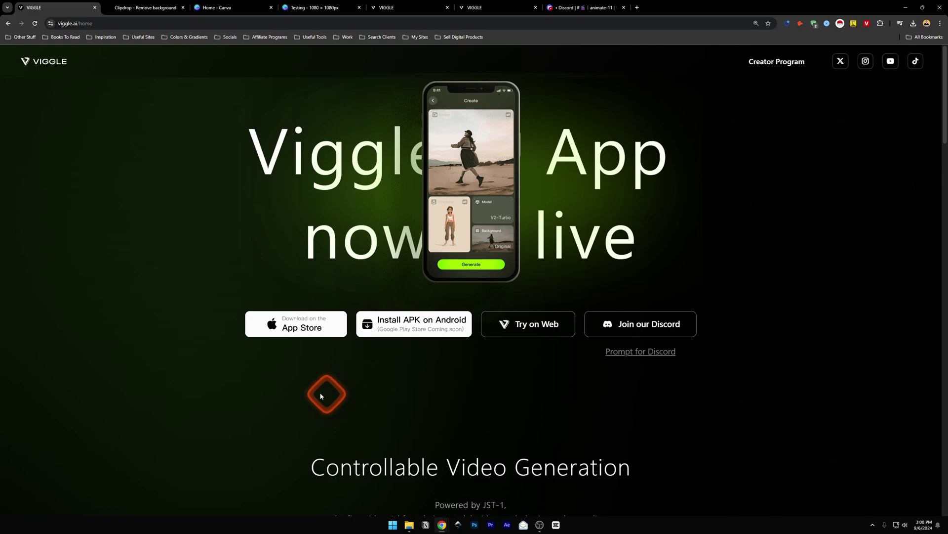
- Open the Viggle web version and sign in
mouse_move(297, 336)
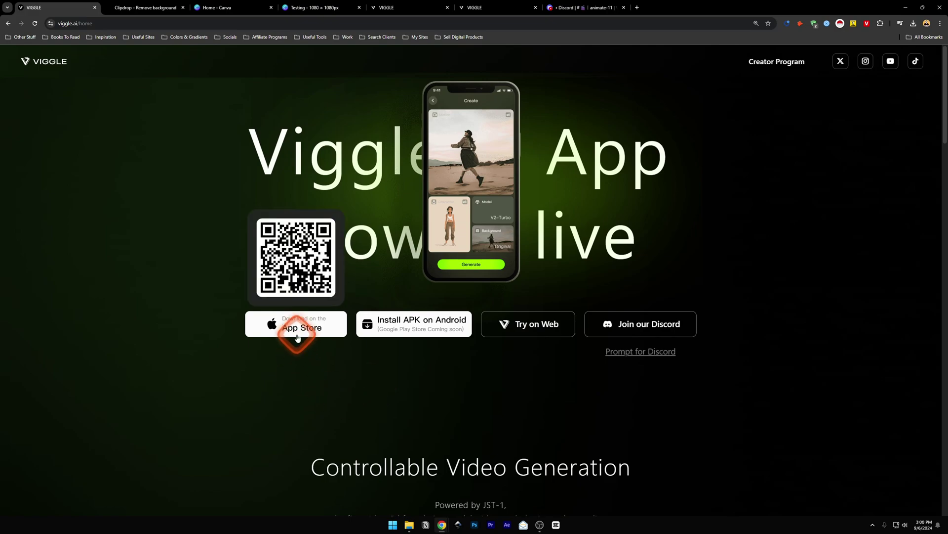
mouse_move(415, 332)
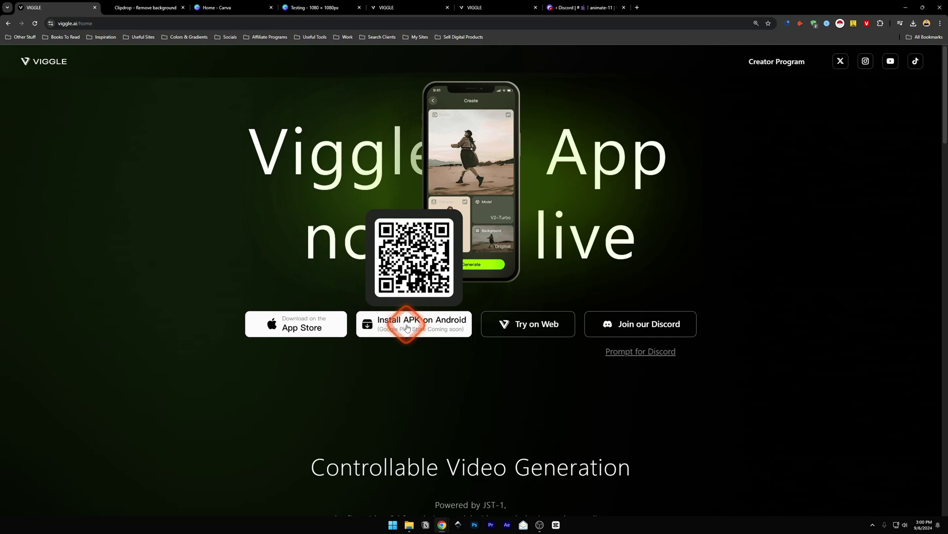
mouse_move(277, 321)
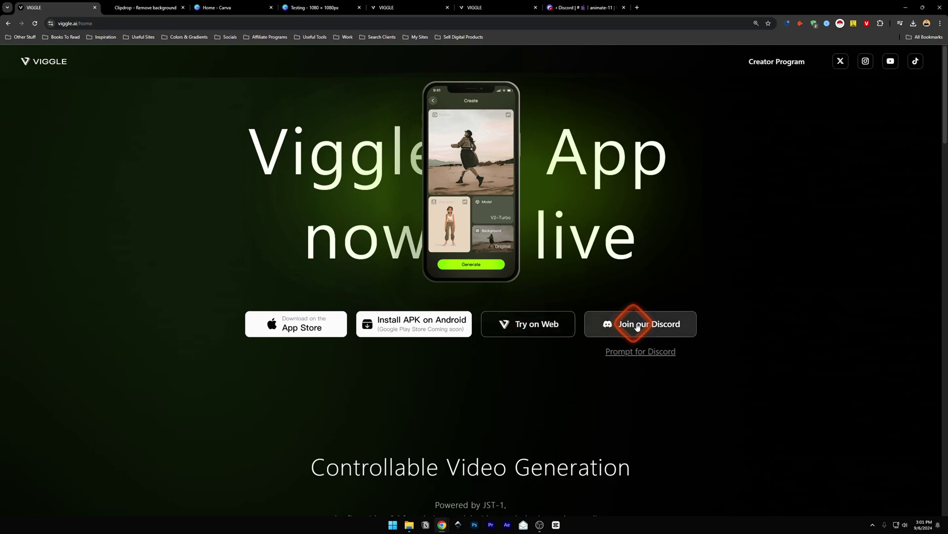
click(530, 330)
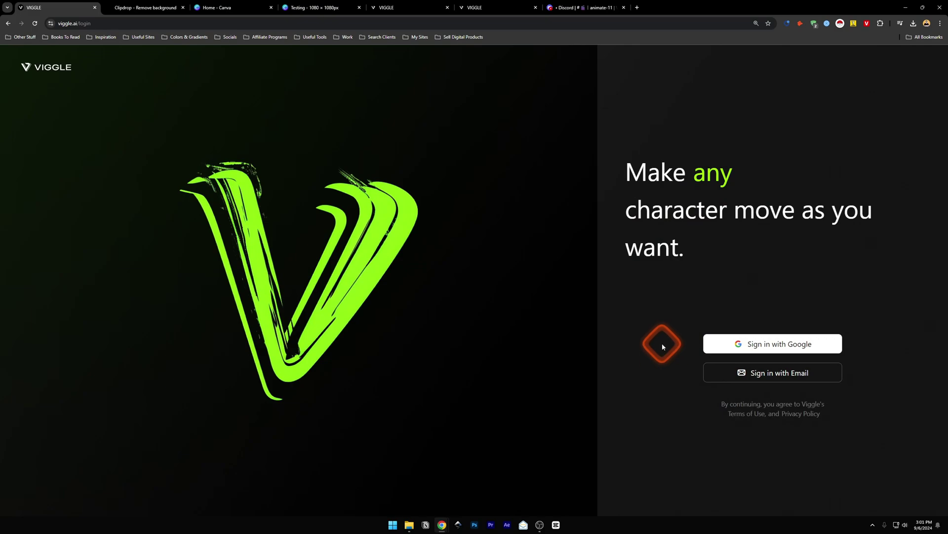
click(798, 344)
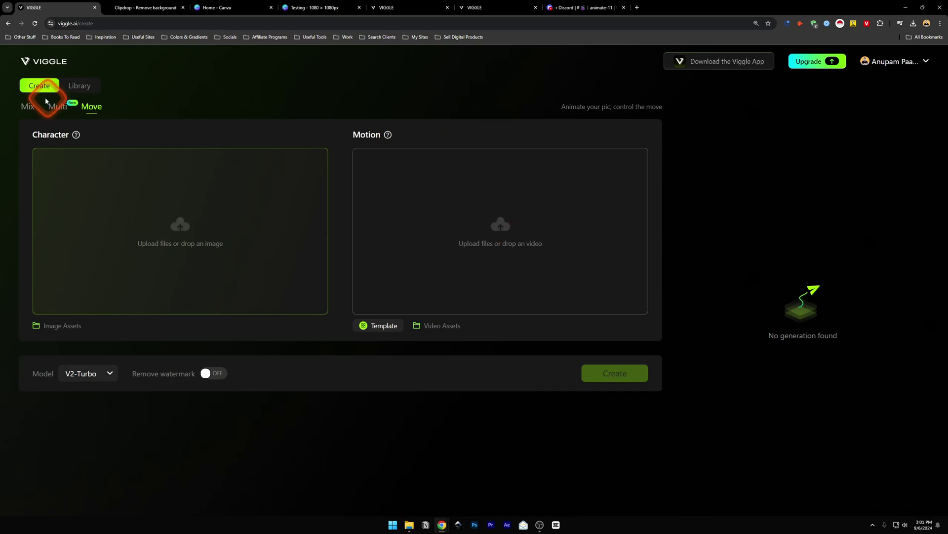
- Look through the Mix, Multi and Move creation modes, ending on Mix
click(28, 112)
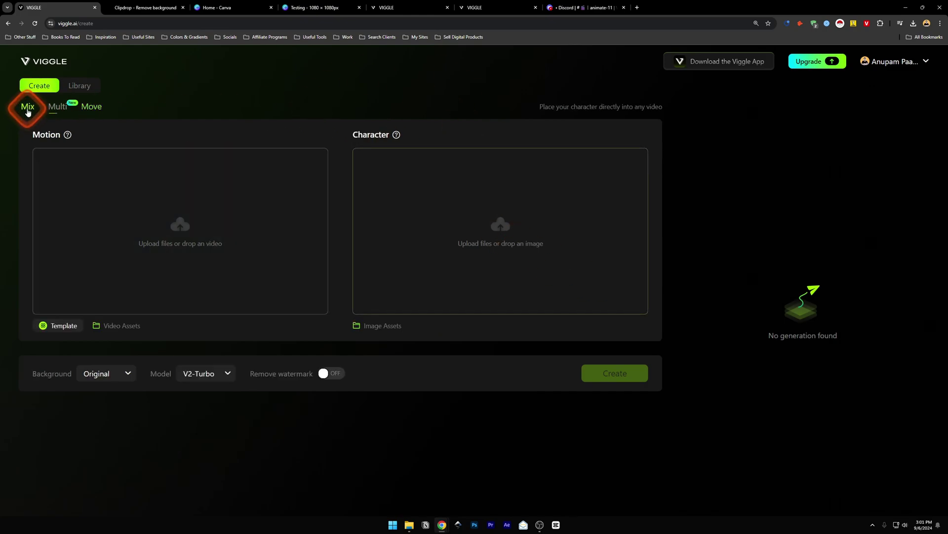
click(58, 108)
click(93, 109)
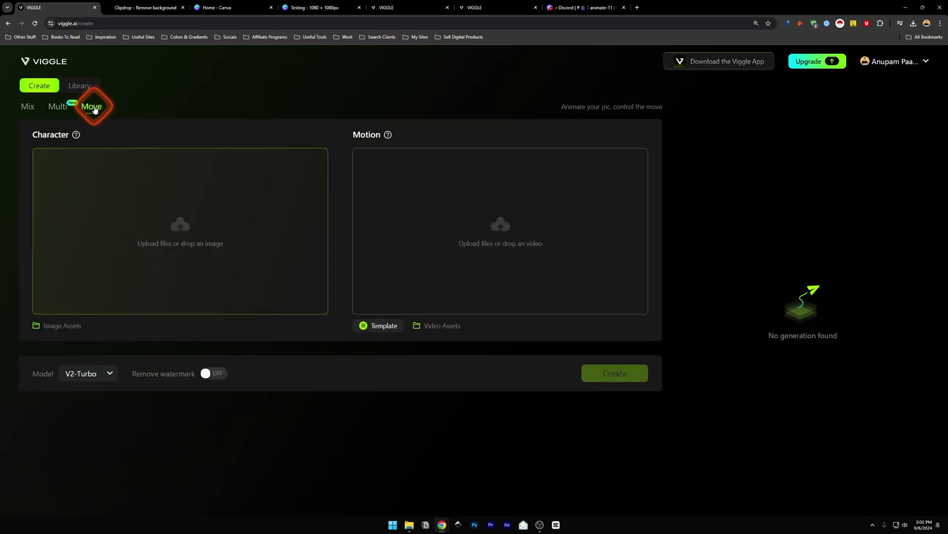
click(28, 107)
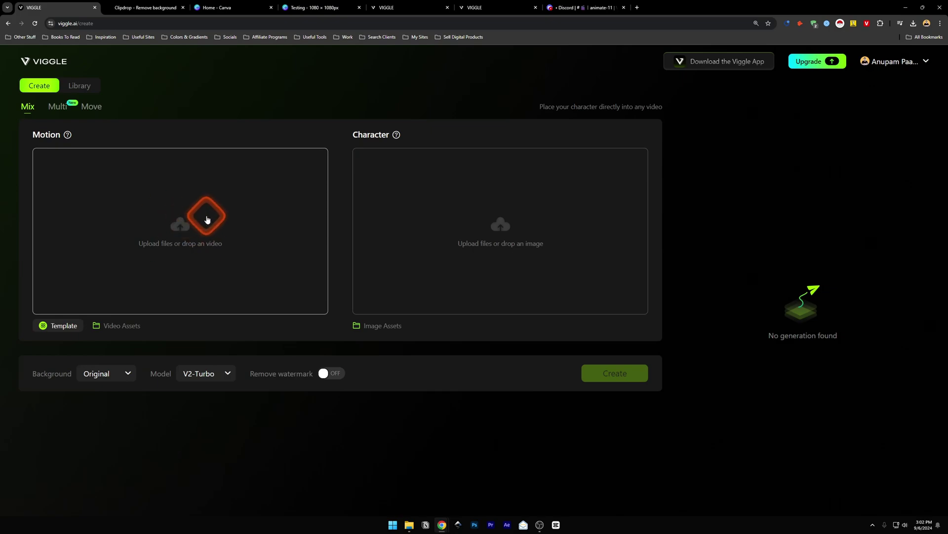
- Set the Comedy template Apple Craig Run as Motion and upload the celebrity portrait as Character
click(63, 329)
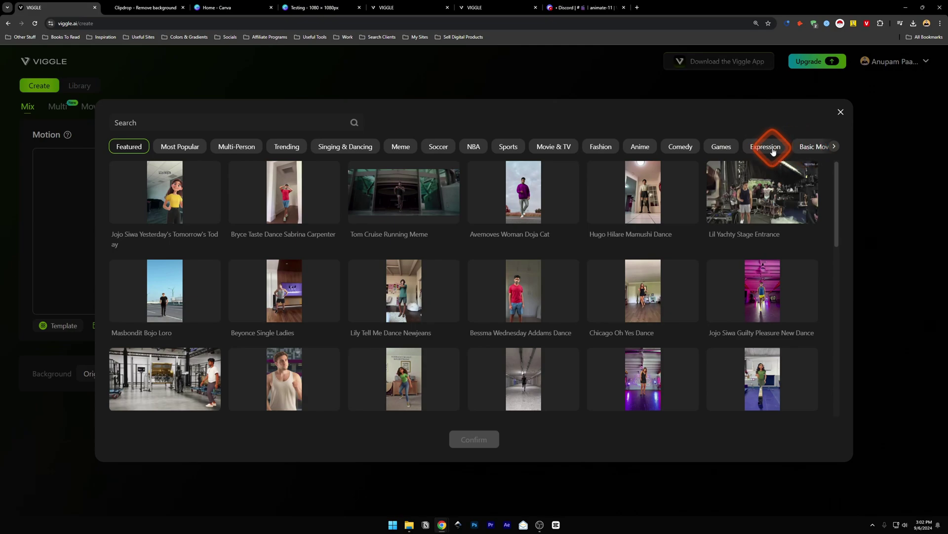
click(681, 147)
scroll(466, 296, down, 2)
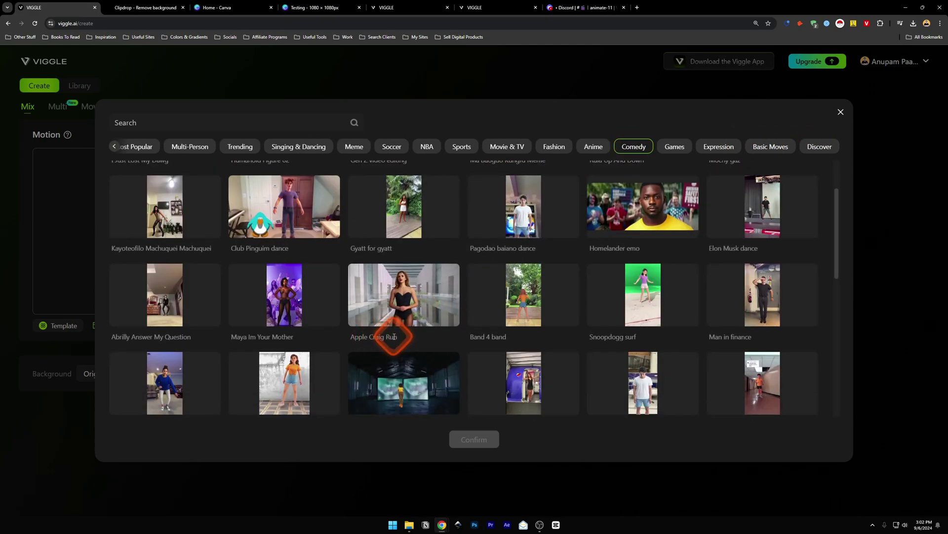
click(410, 307)
click(471, 439)
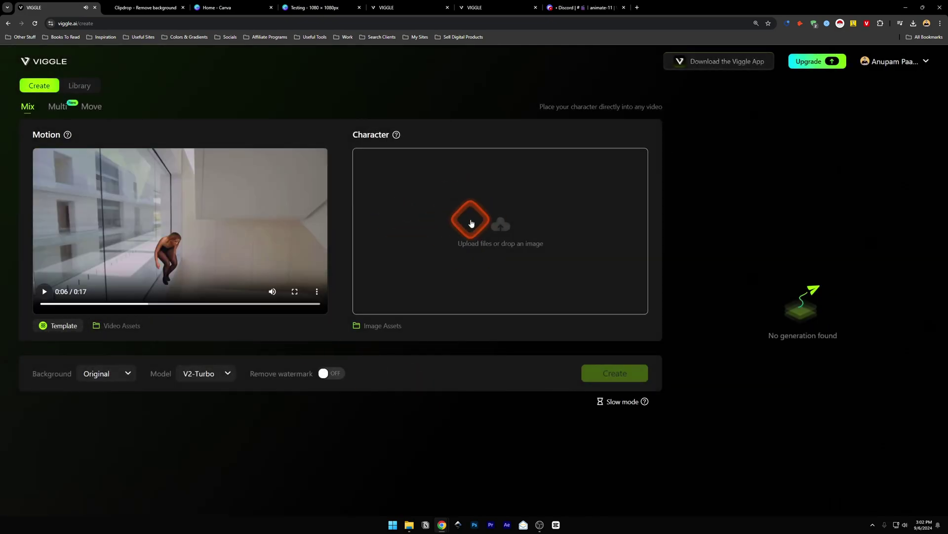
click(477, 222)
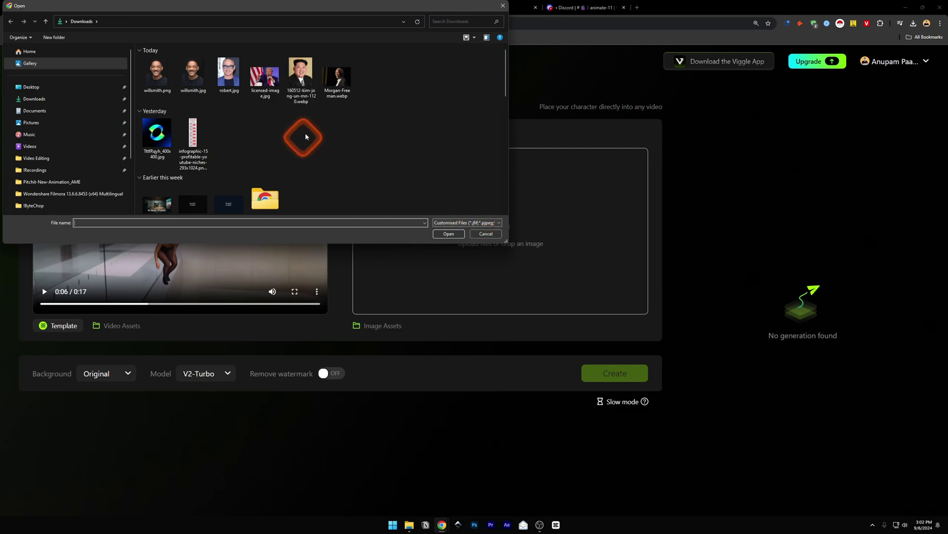
double_click(344, 81)
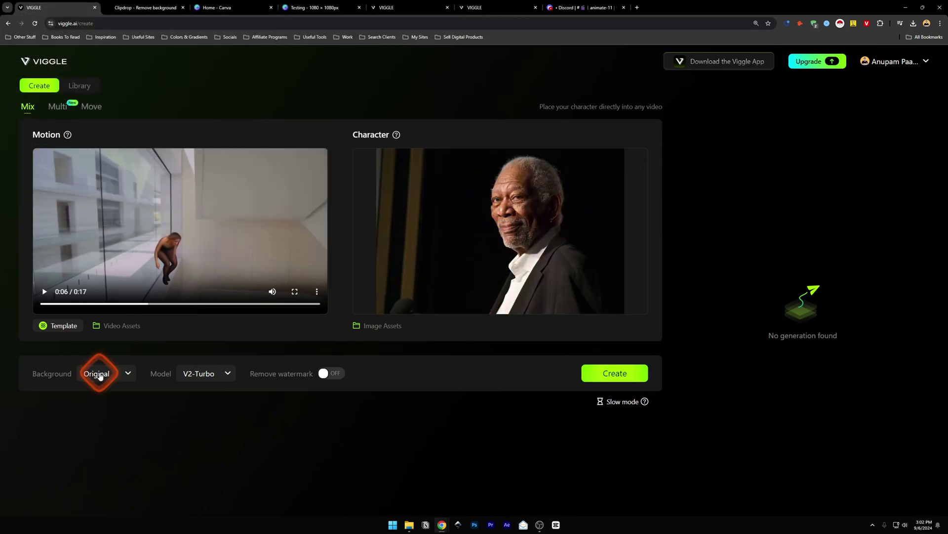
click(102, 373)
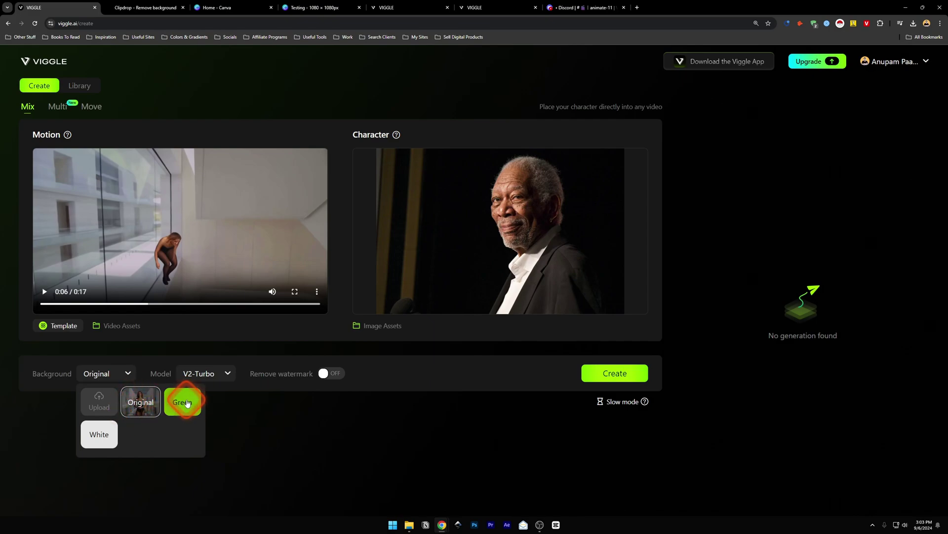
click(183, 410)
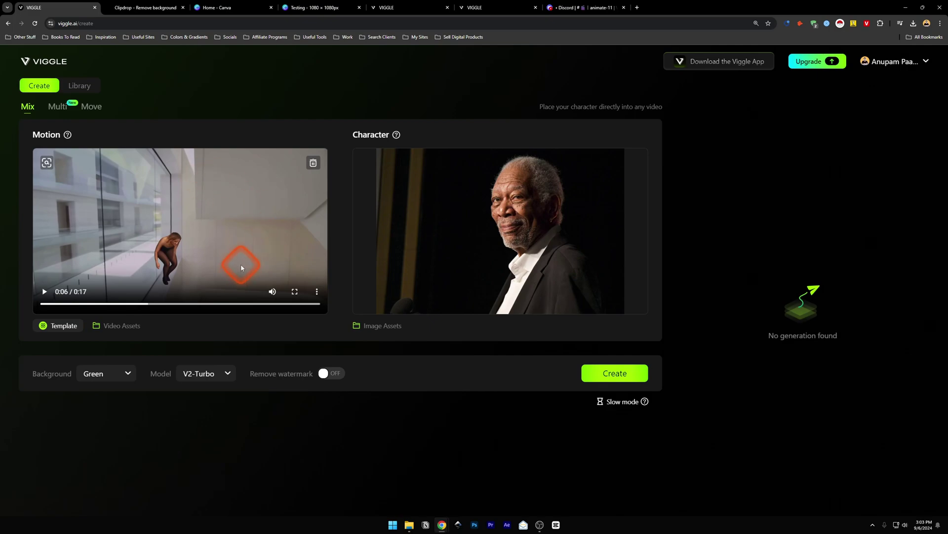
click(121, 372)
click(140, 401)
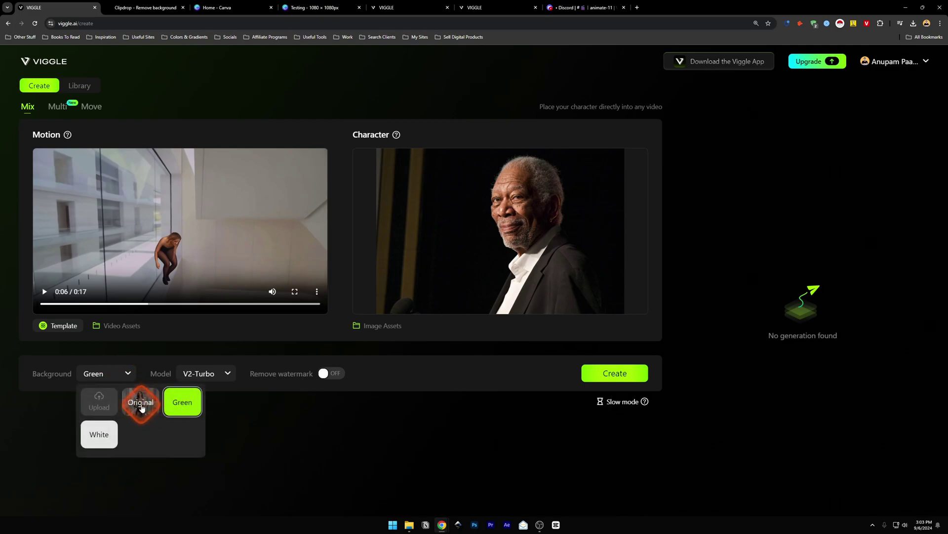
click(192, 375)
click(206, 409)
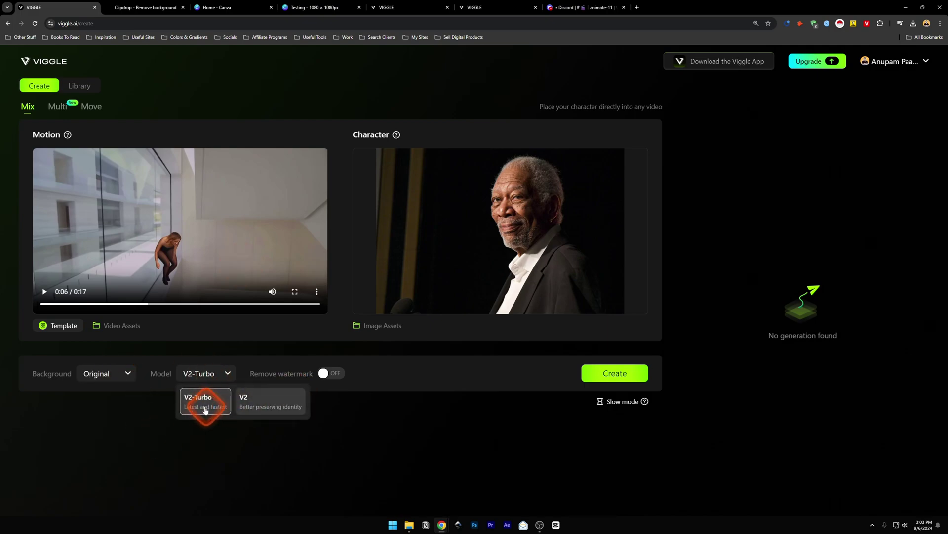
click(269, 408)
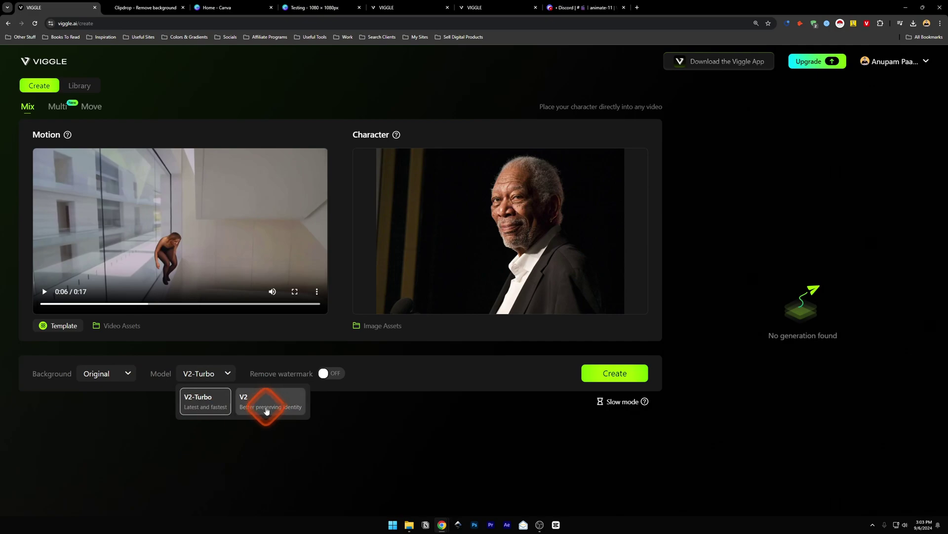
click(200, 408)
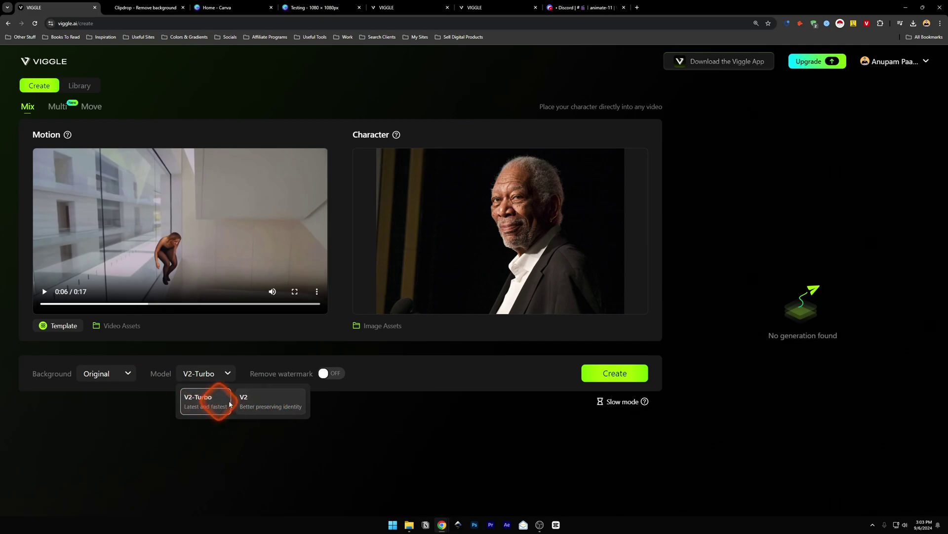
click(326, 381)
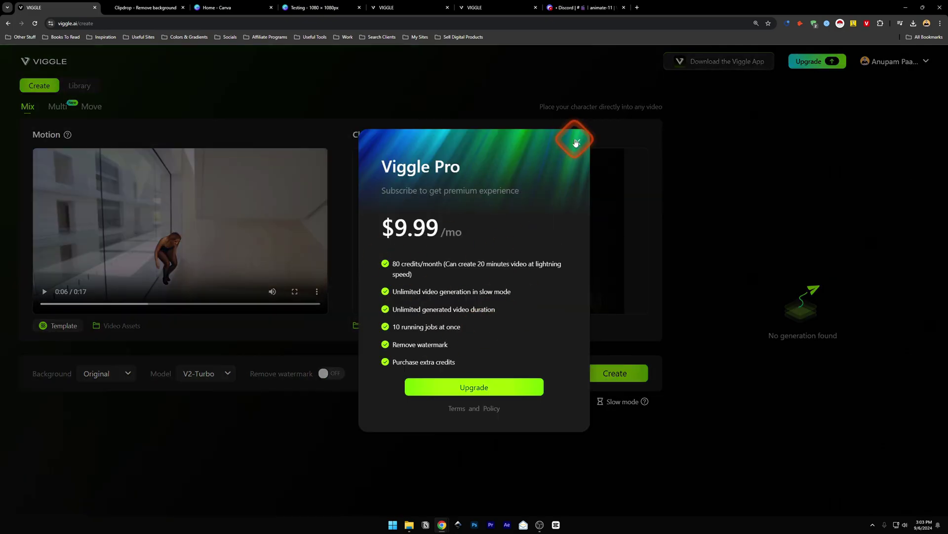
- Dismiss the Pro offer, generate the glass-hallway Mix clip, and watch it full screen
click(574, 139)
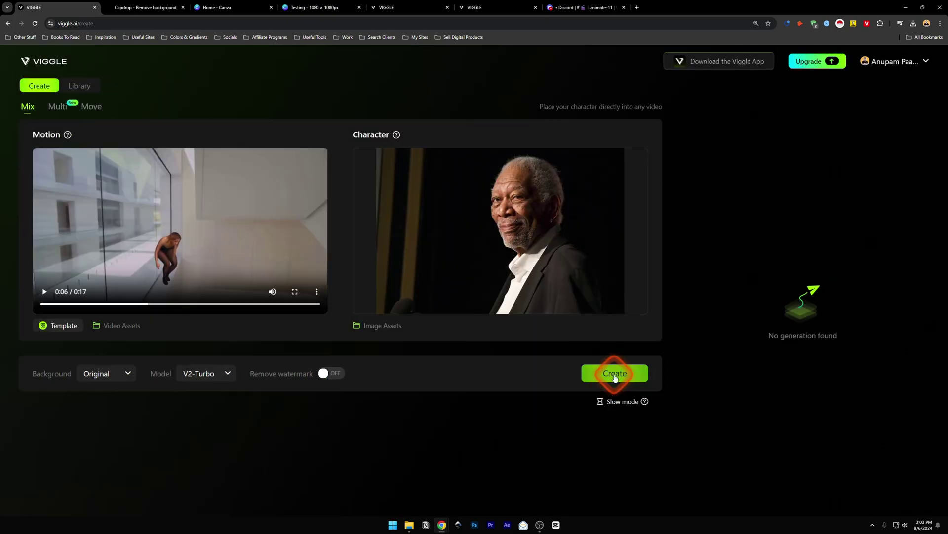
click(614, 374)
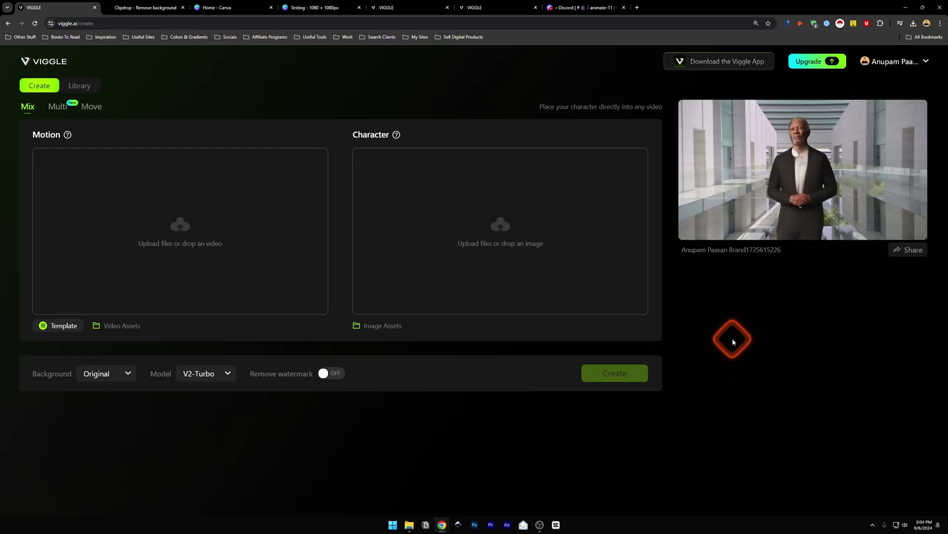
click(807, 168)
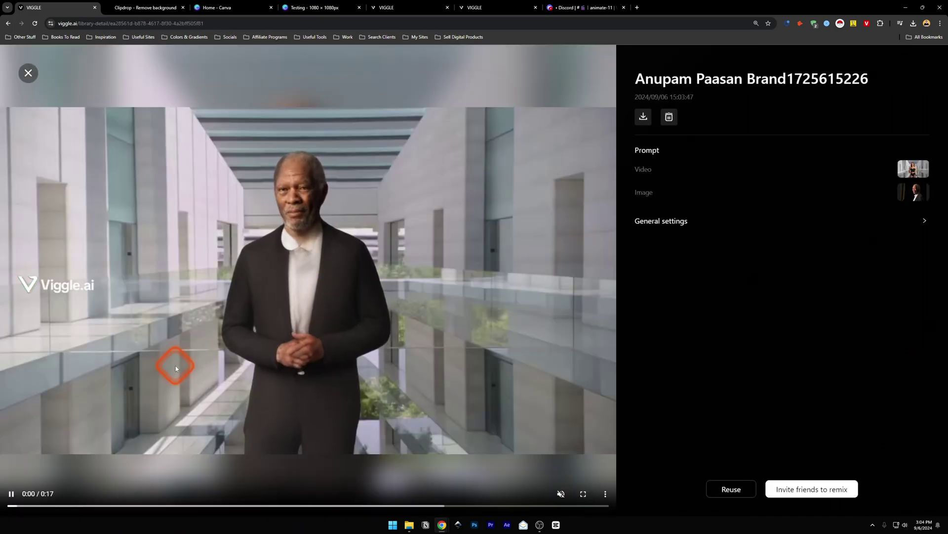
double_click(177, 364)
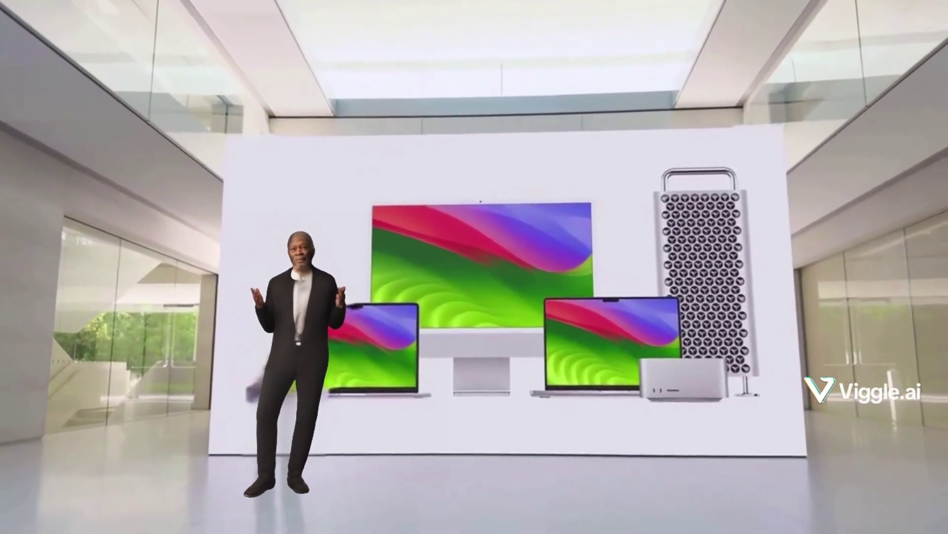
click(512, 242)
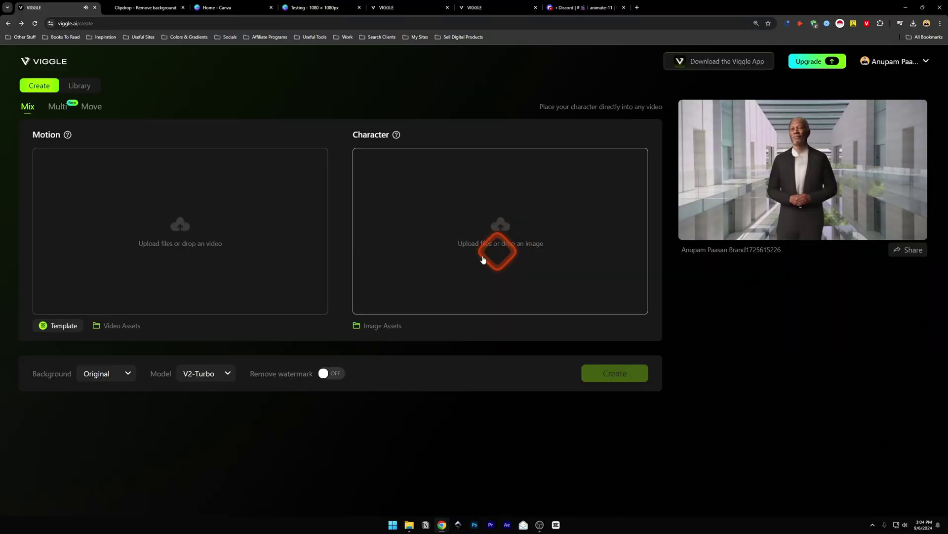
- In Multi mode, load the three-dancer Click Or Cleek template as Motion
click(55, 109)
click(206, 177)
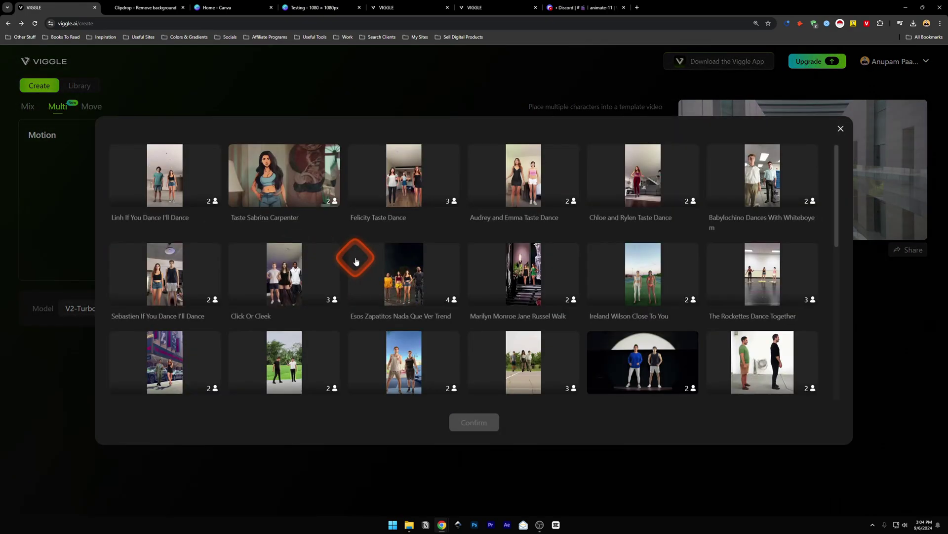
drag(837, 208, 243, 324)
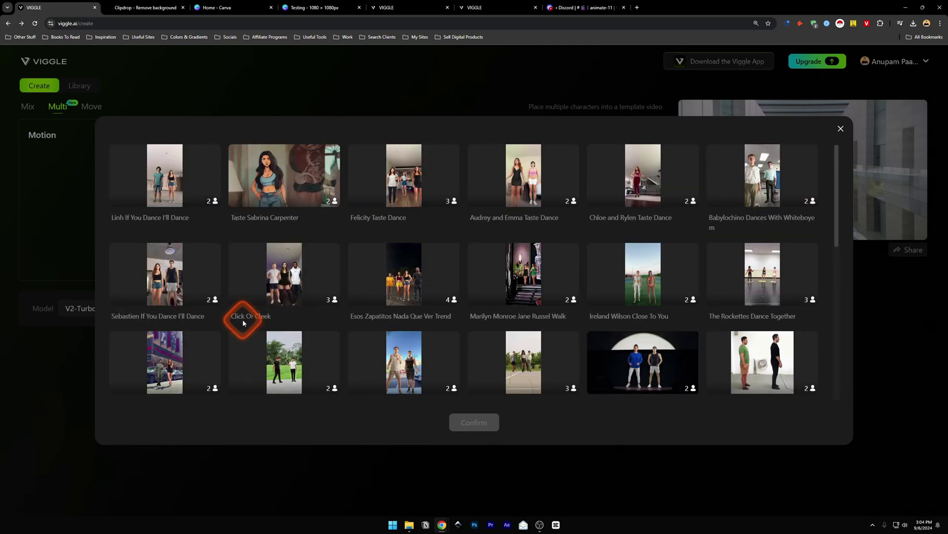
click(286, 276)
click(484, 423)
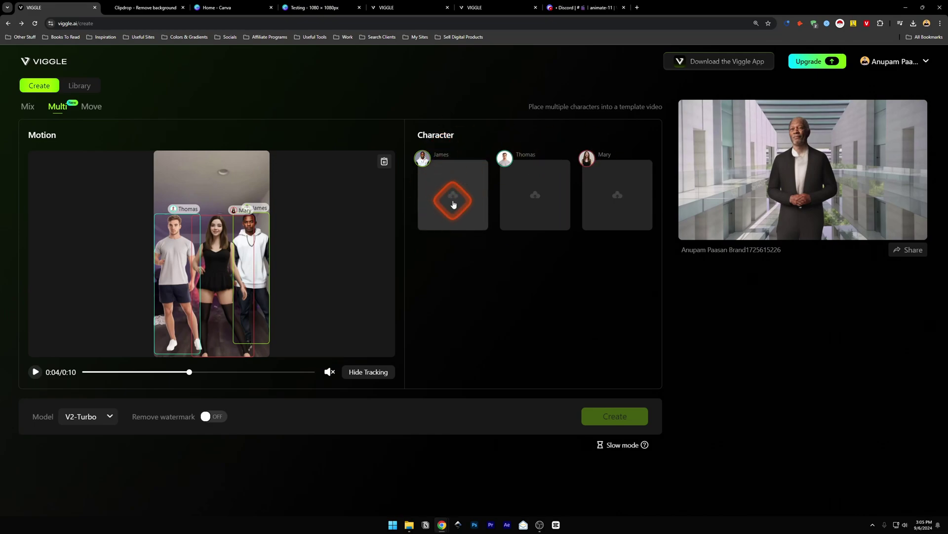
- Upload celebrity portraits into the character slots, generate the Click Or Cleek video, and open it
click(453, 202)
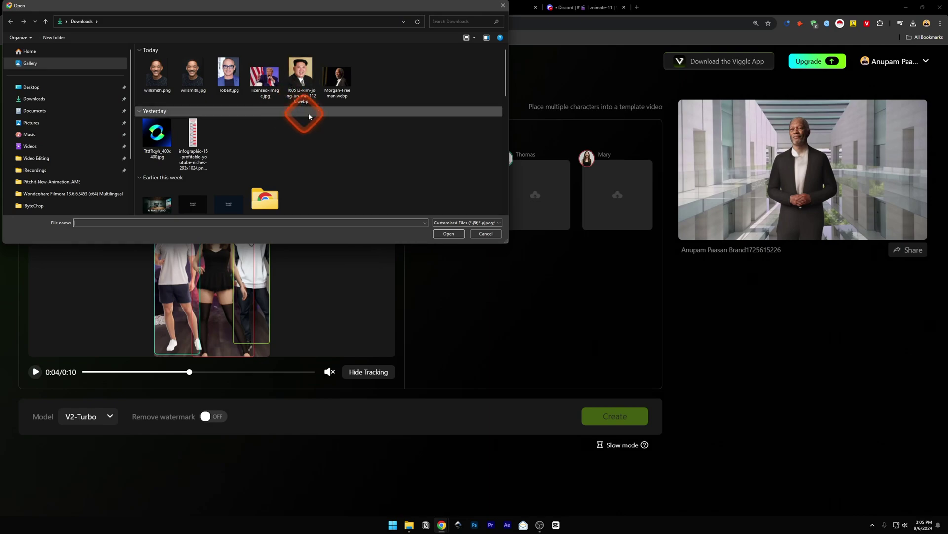
double_click(338, 78)
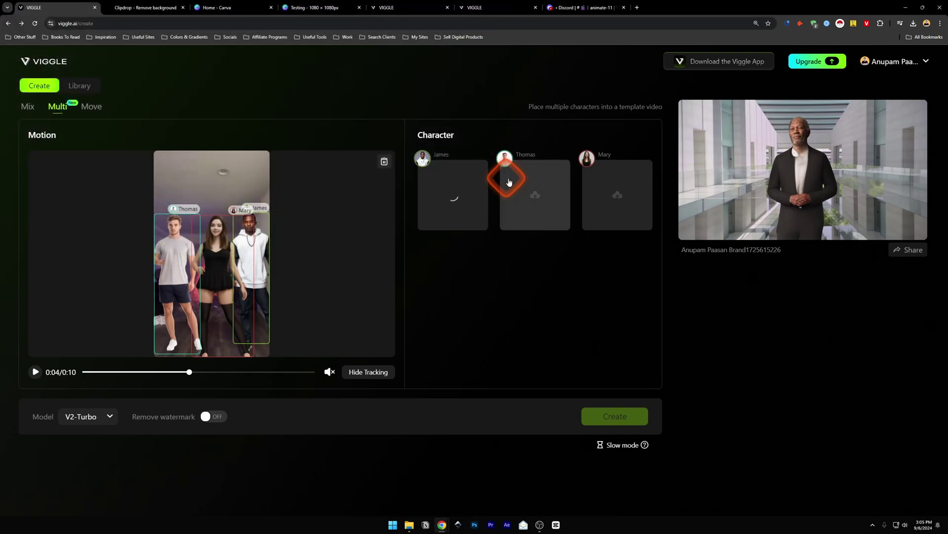
click(537, 198)
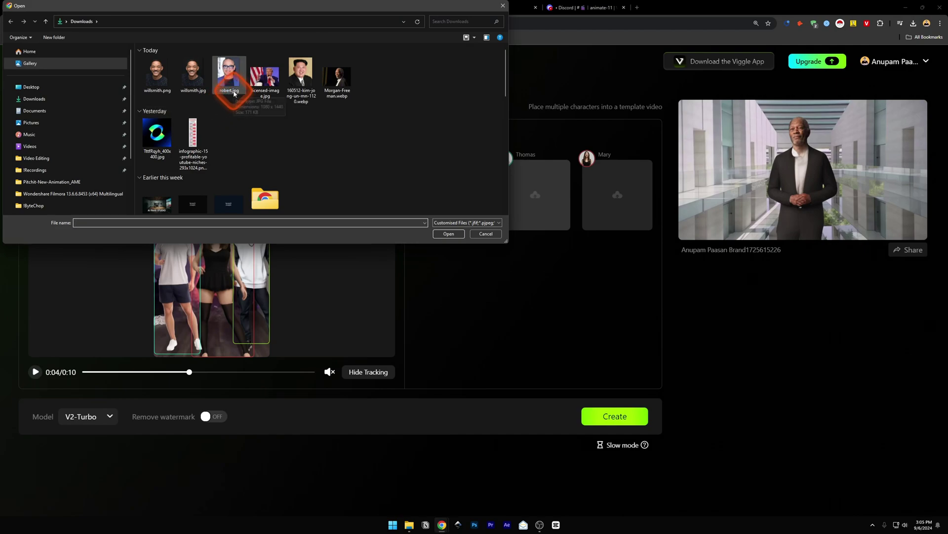
double_click(228, 84)
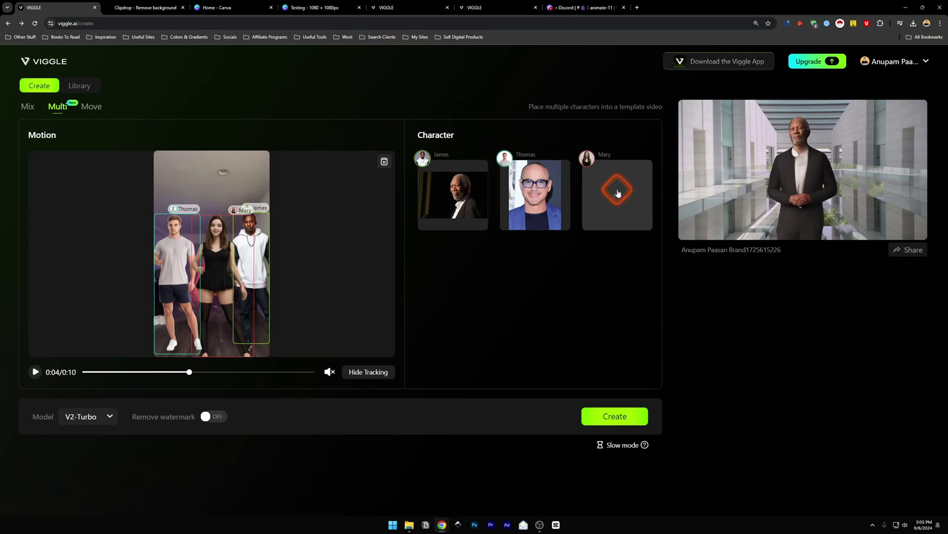
click(618, 193)
double_click(159, 79)
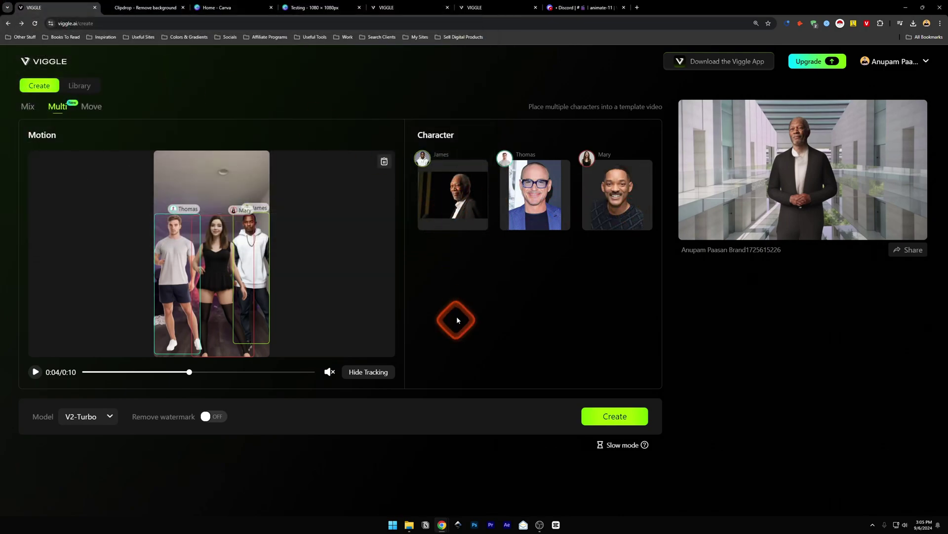
click(605, 416)
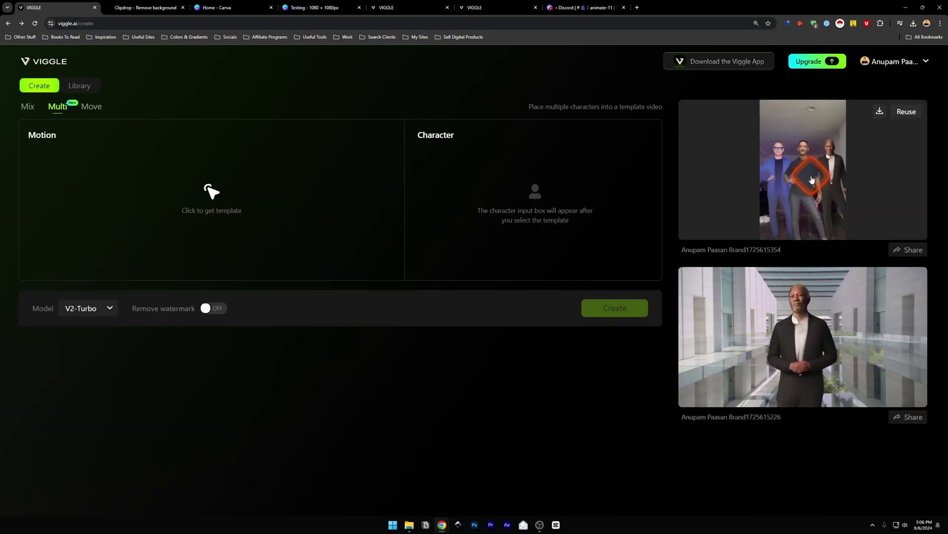
click(811, 177)
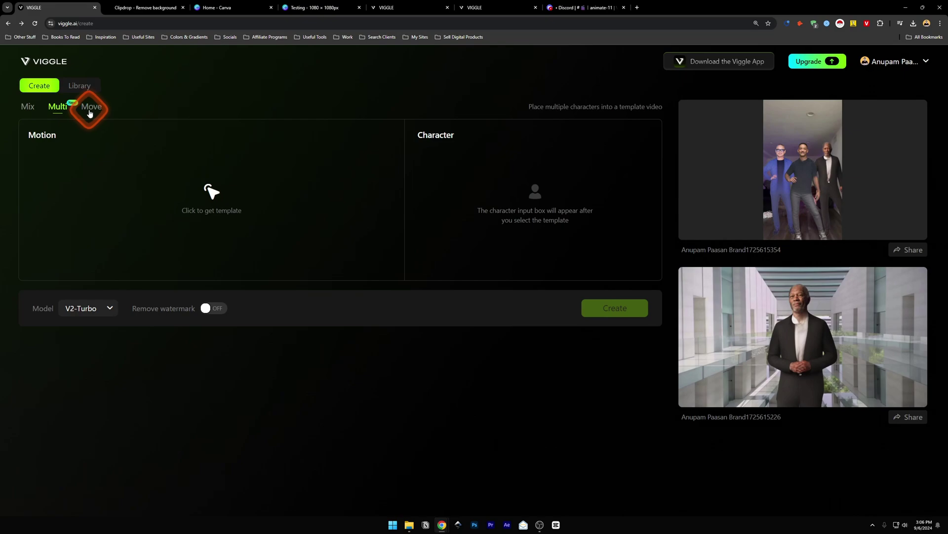
- In Move mode, upload the bald man's photo from Downloads as Character
click(90, 113)
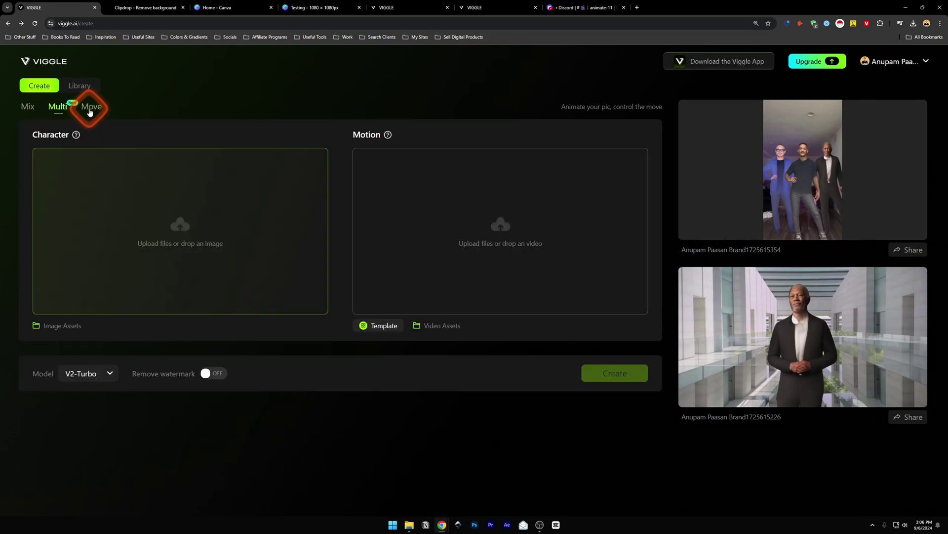
click(168, 209)
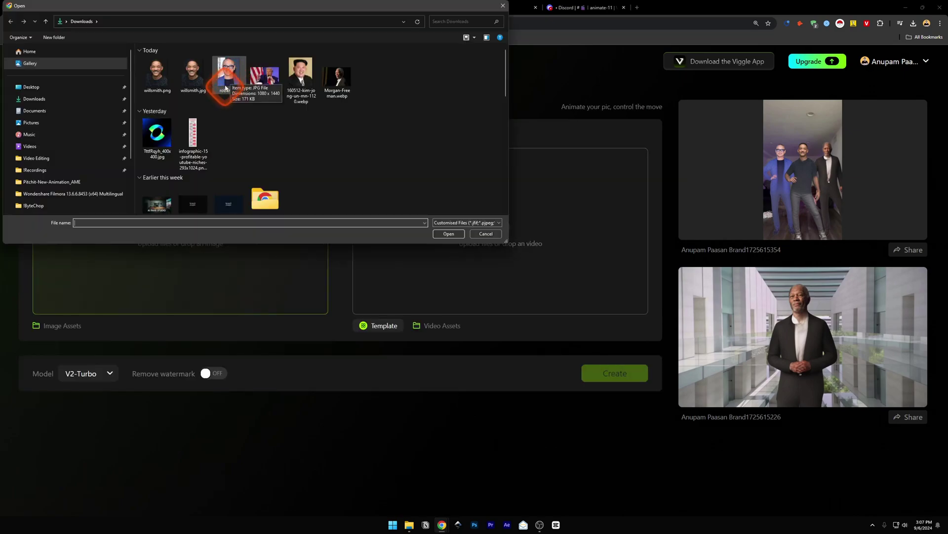
click(231, 81)
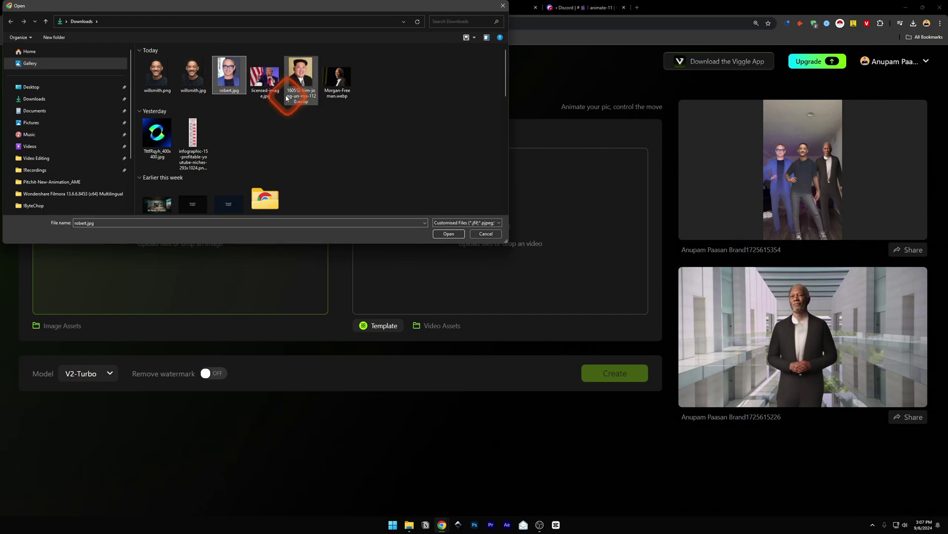
double_click(229, 69)
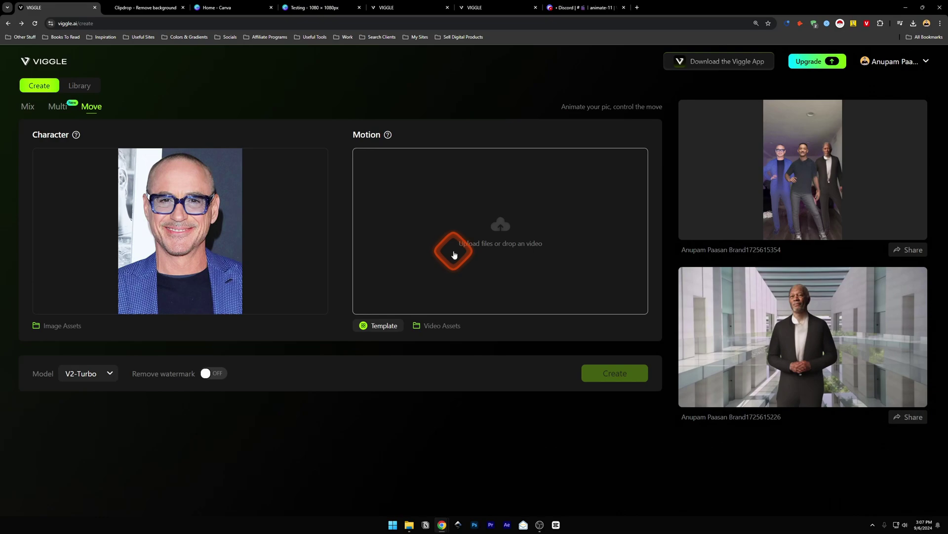
- Pick the Trending template Jonkler Beatbox Why So Serious as the Motion
click(381, 327)
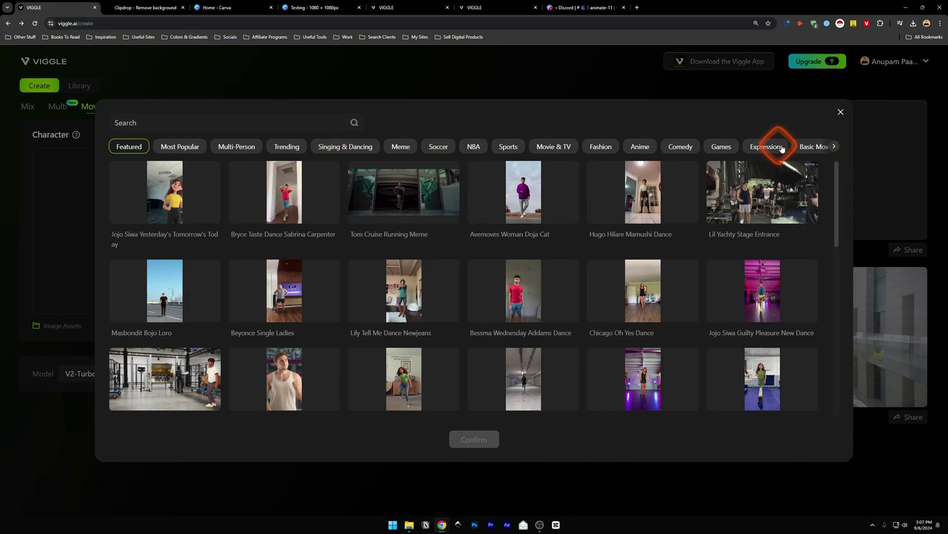
click(835, 146)
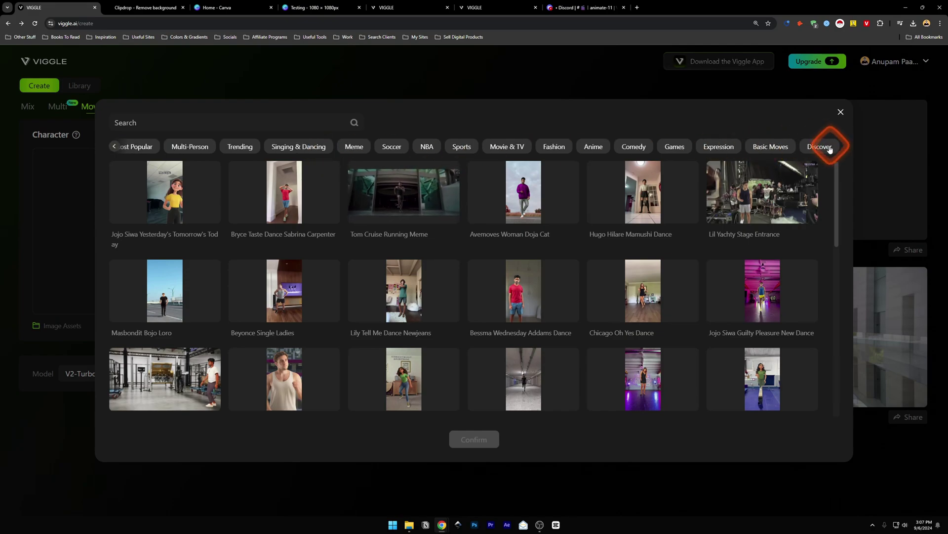
click(289, 149)
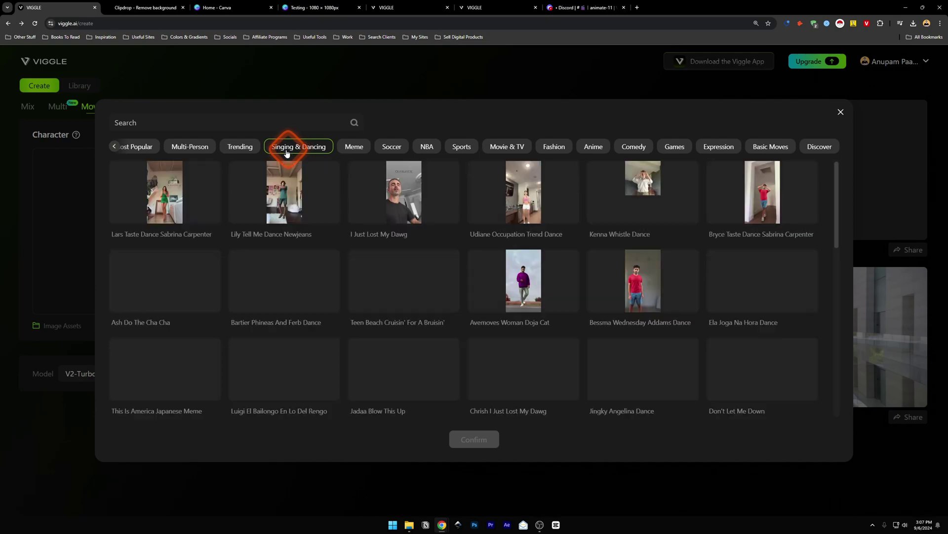
click(239, 147)
click(747, 221)
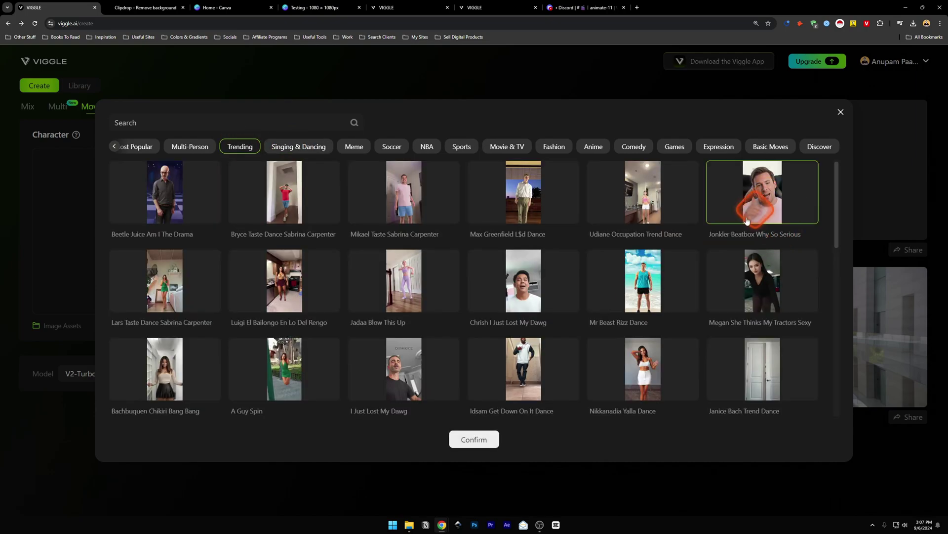
click(464, 437)
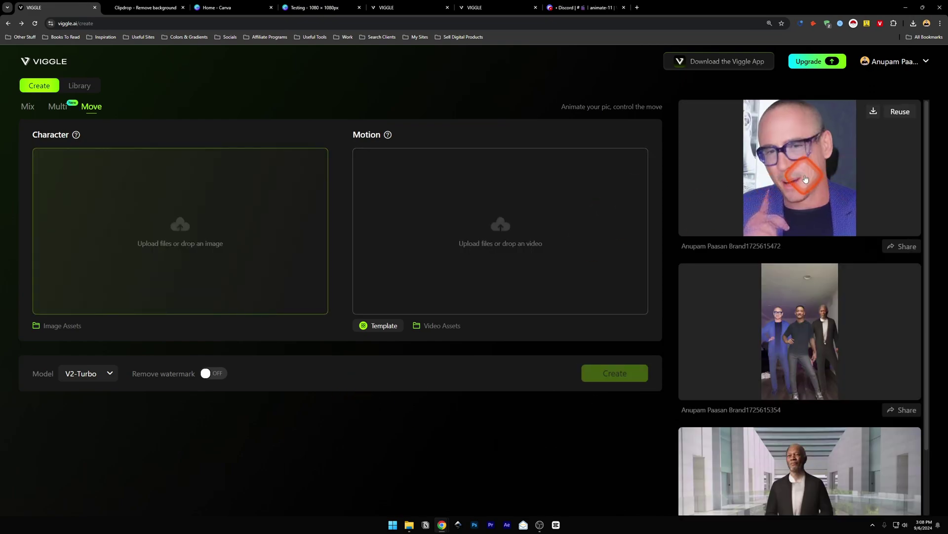
click(805, 179)
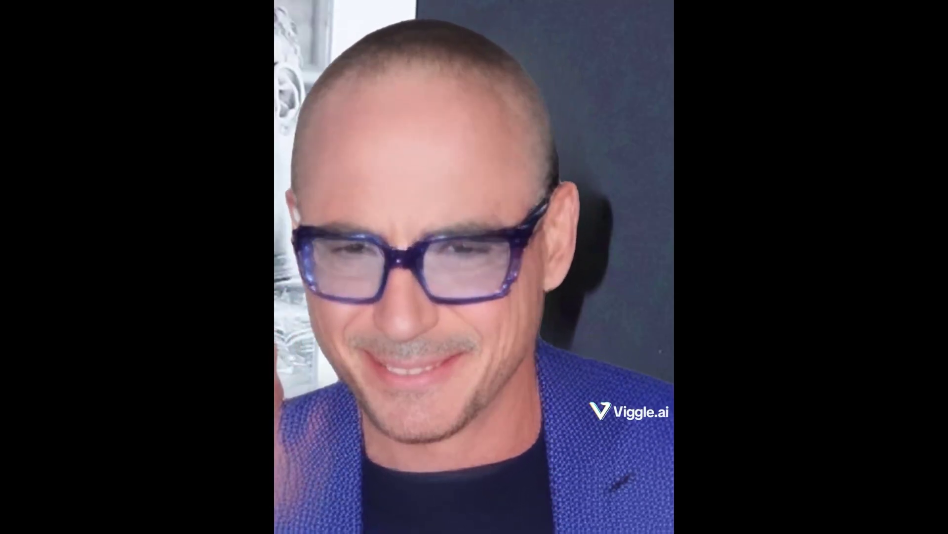
click(537, 105)
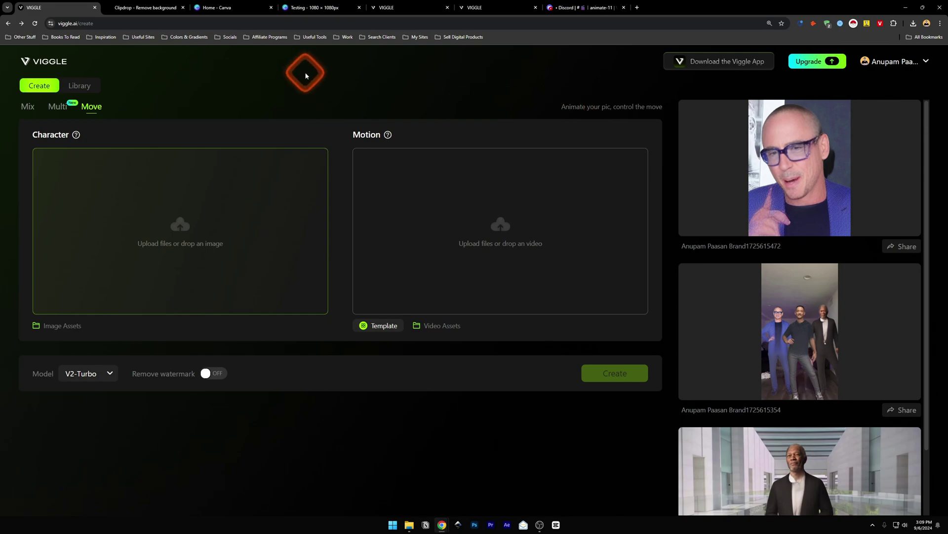
- Browse Canva's design types and Custom size, then open the Testing 1080 × 1080 design
click(237, 8)
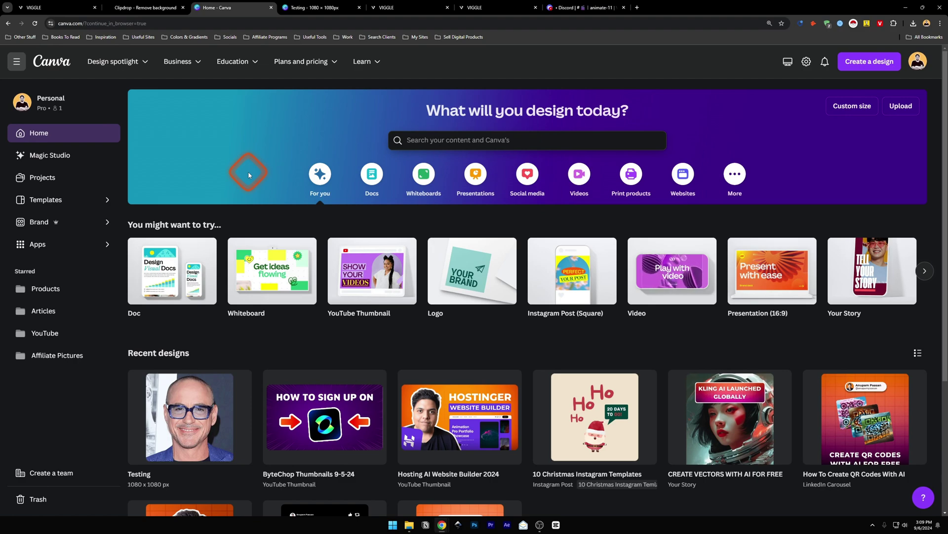
click(869, 61)
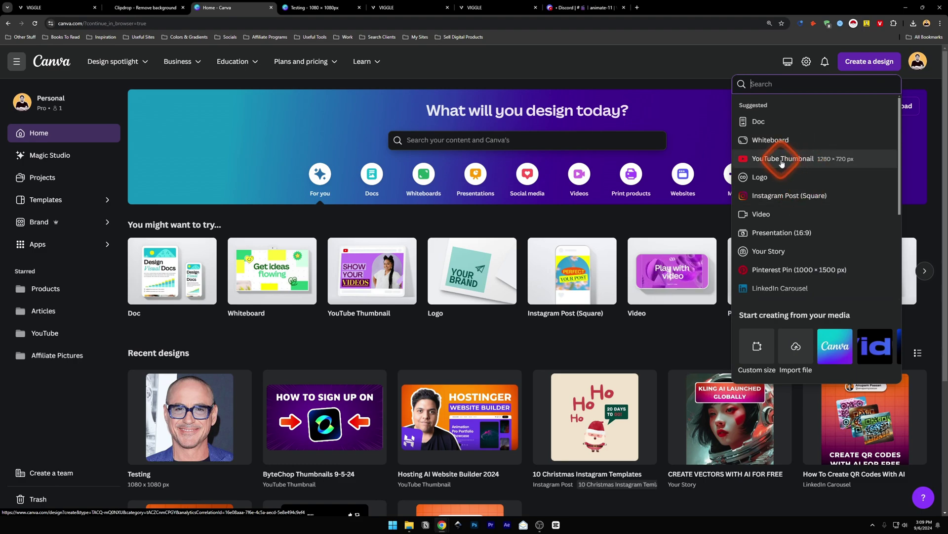
click(871, 61)
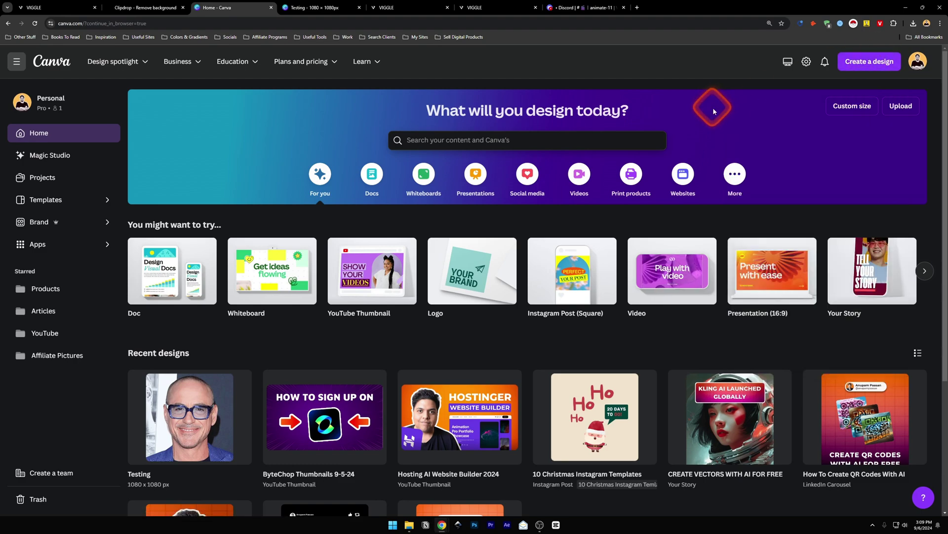
click(856, 109)
click(709, 99)
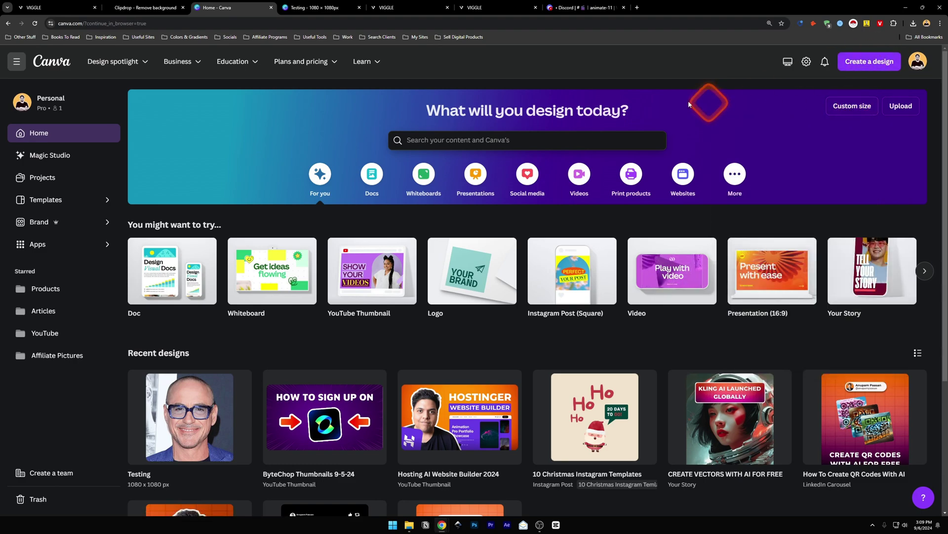
click(301, 212)
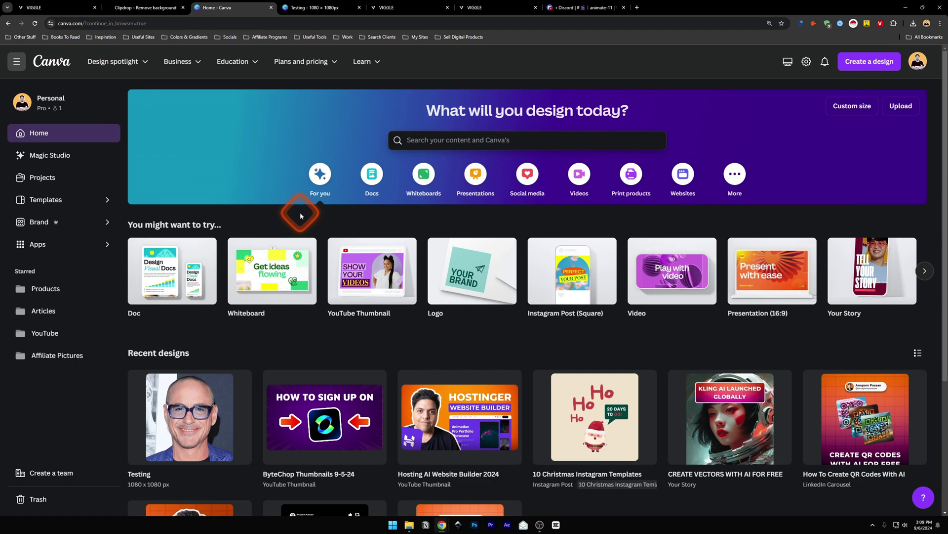
click(330, 6)
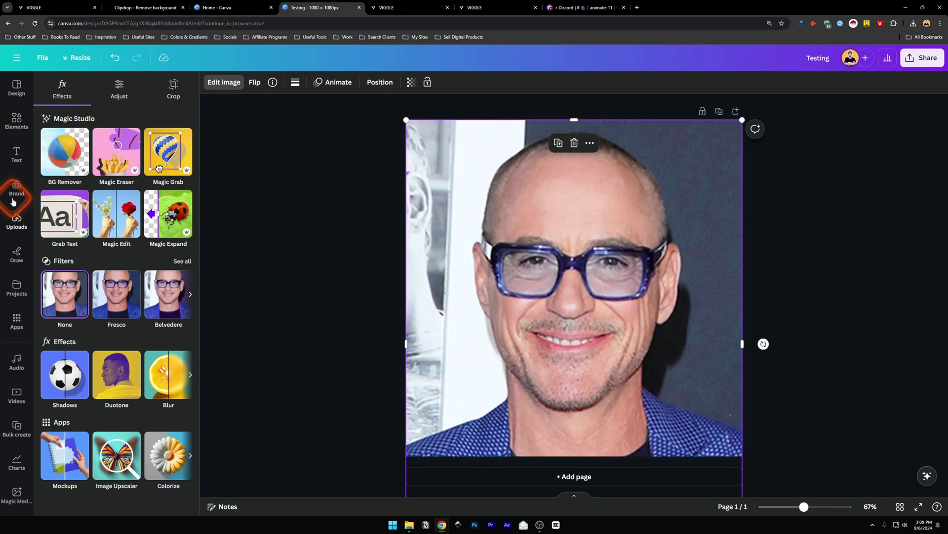
- Remove the portrait photo's background with Magic Studio's BG Remover
click(16, 222)
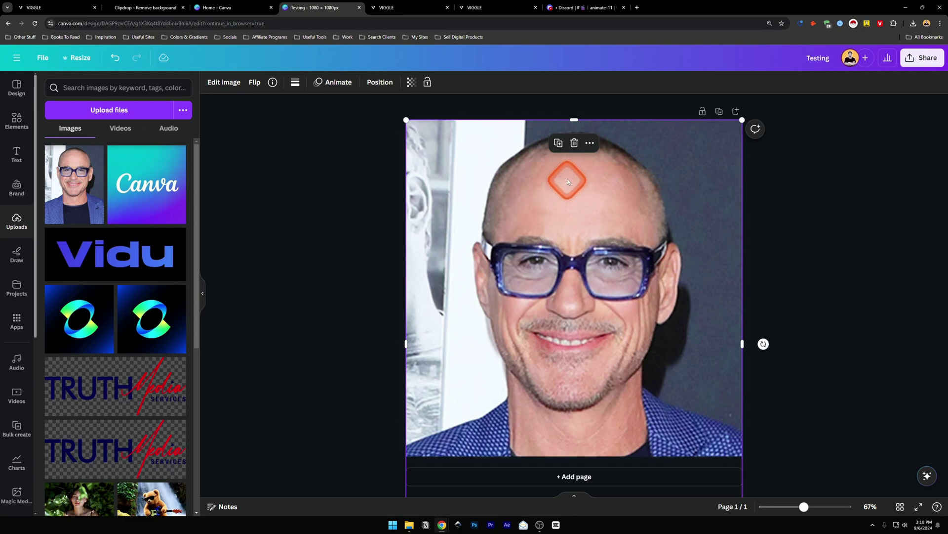
click(225, 84)
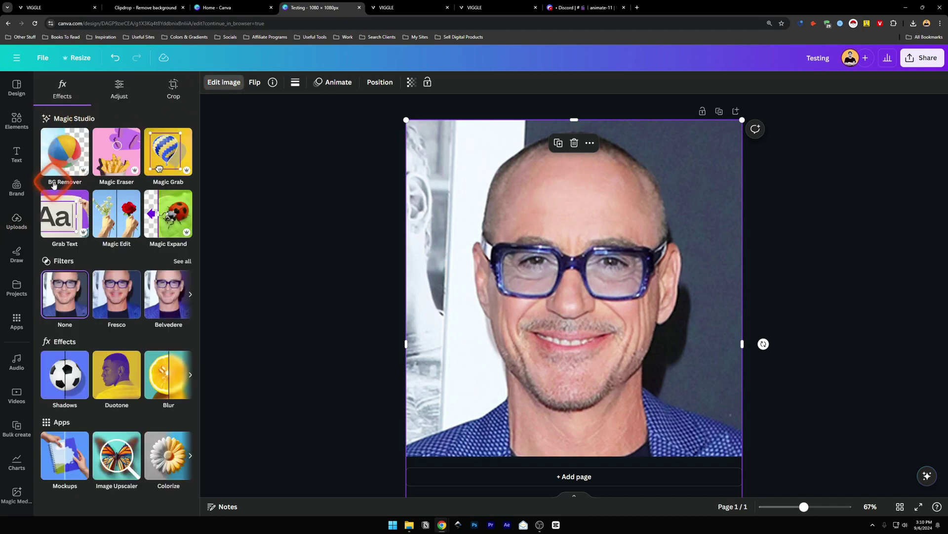
click(70, 185)
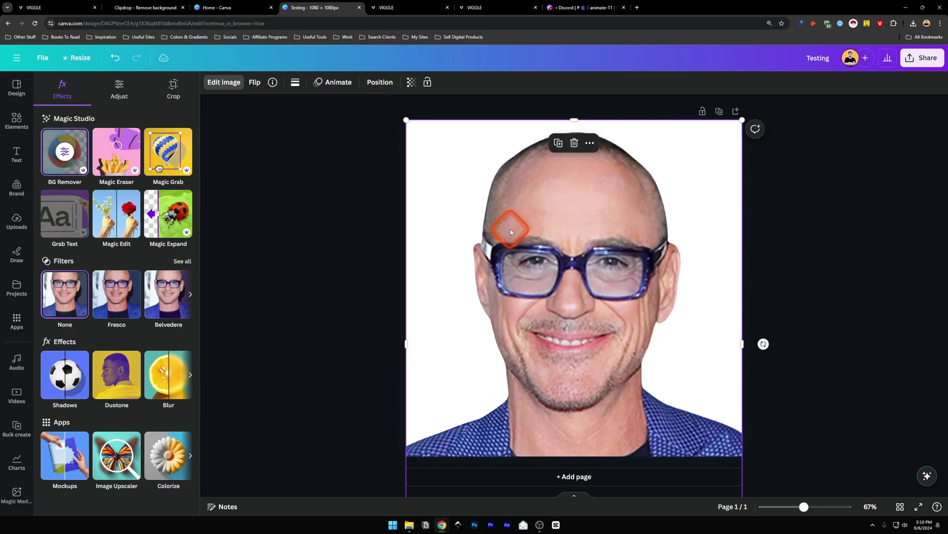
- Search Elements for 'beach background' and set the first photo as the page background
click(16, 120)
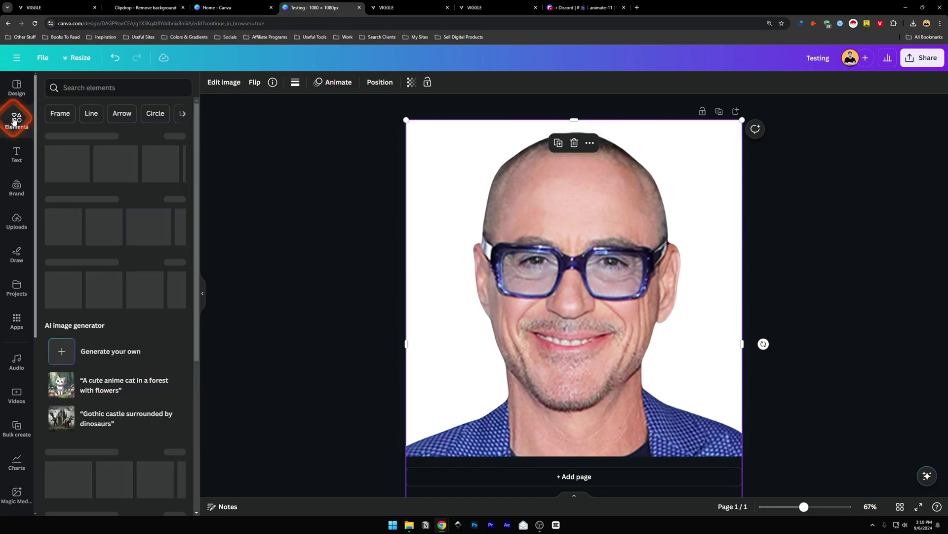
click(114, 85)
click(84, 129)
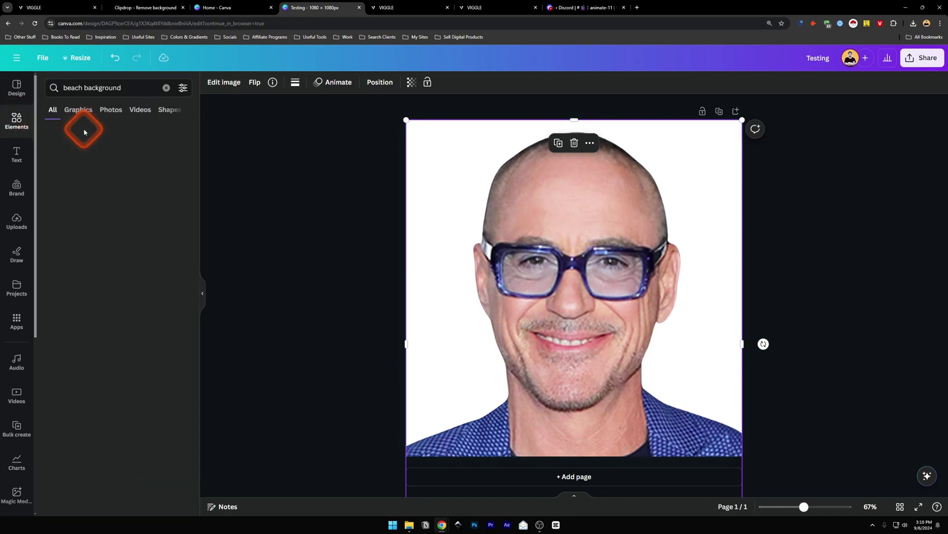
click(111, 110)
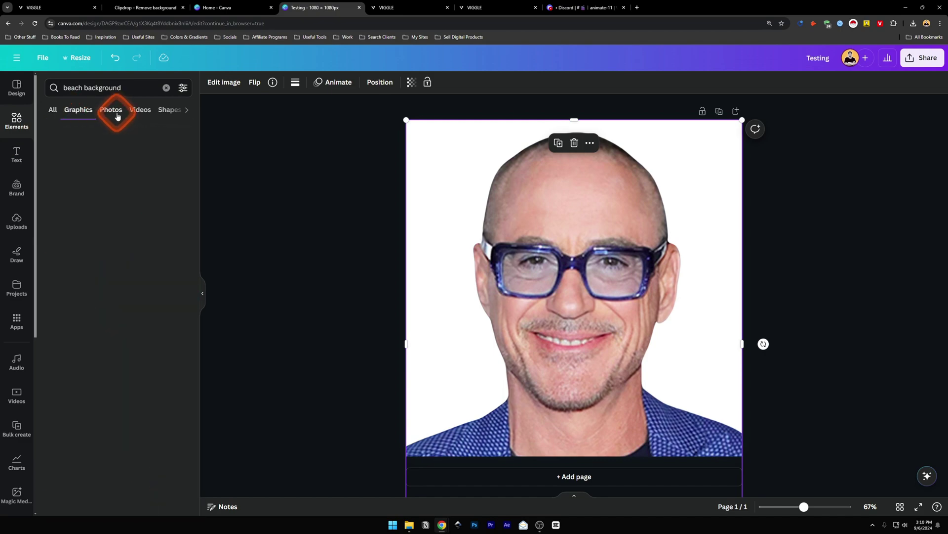
click(87, 226)
click(82, 232)
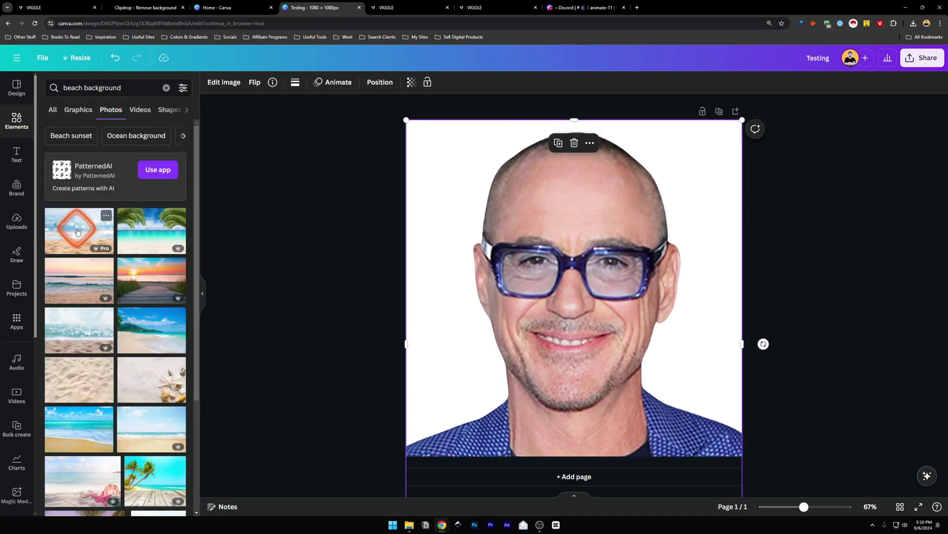
right_click(548, 224)
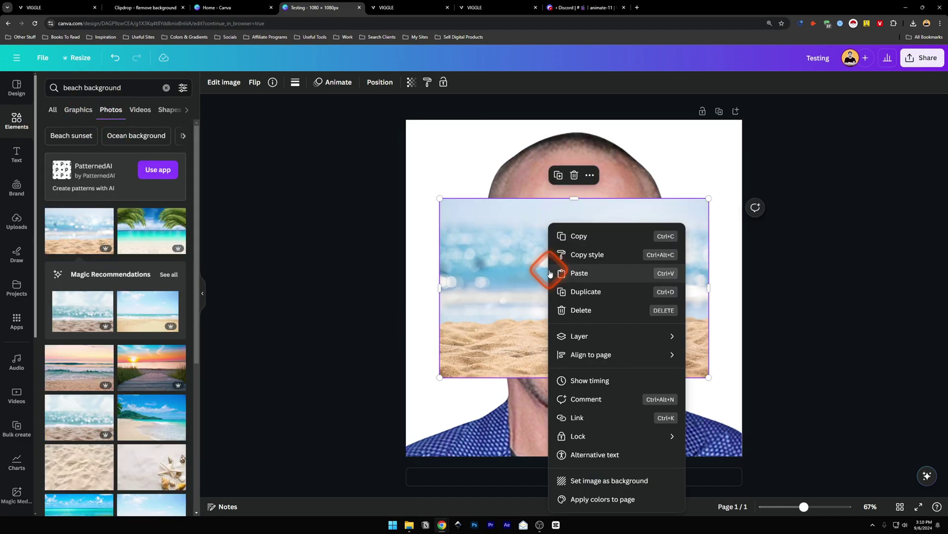
click(594, 481)
click(668, 192)
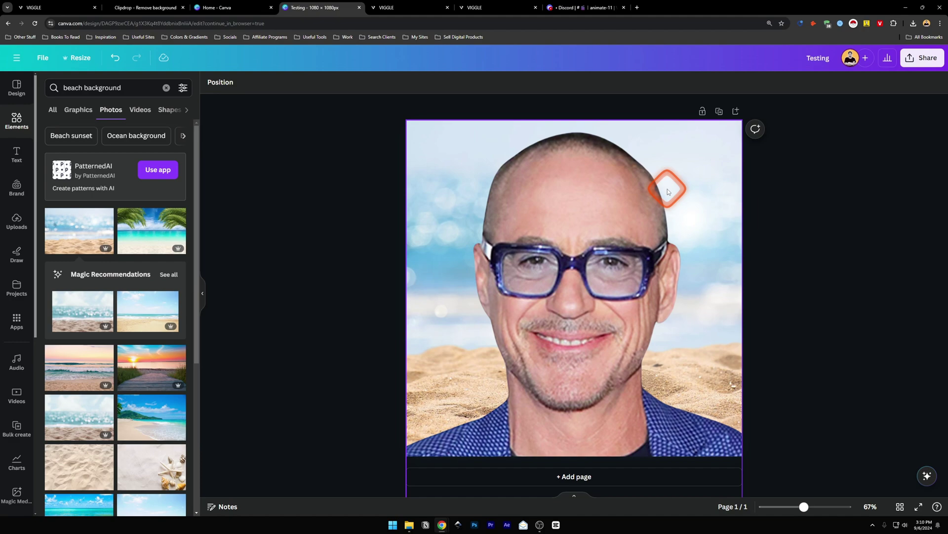
click(133, 7)
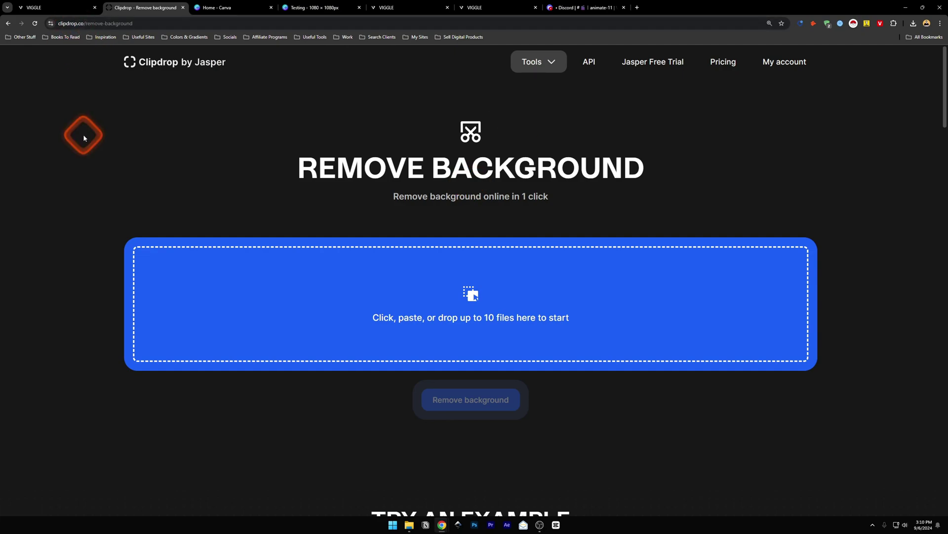
- Upload the portrait to Clipdrop's Remove background tool, continuing with a downscaled version
click(529, 60)
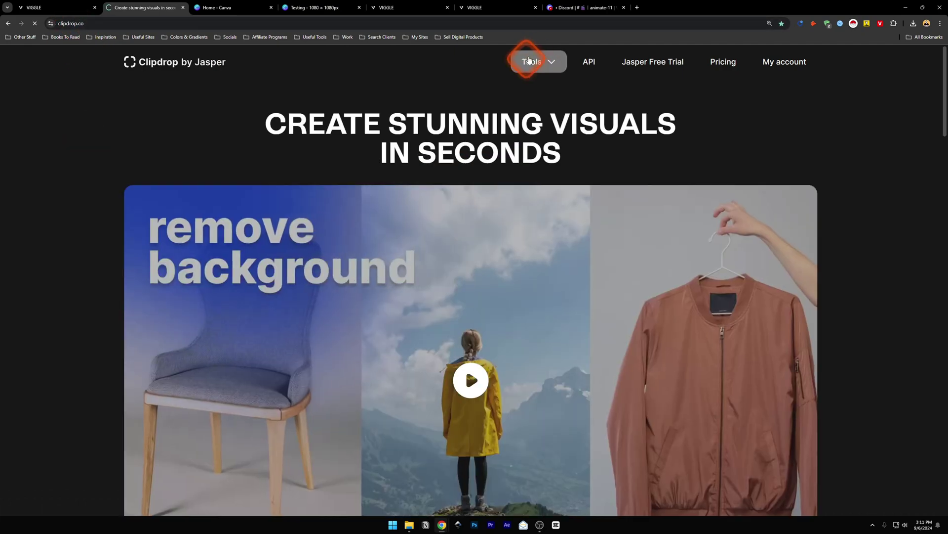
mouse_move(529, 61)
click(558, 186)
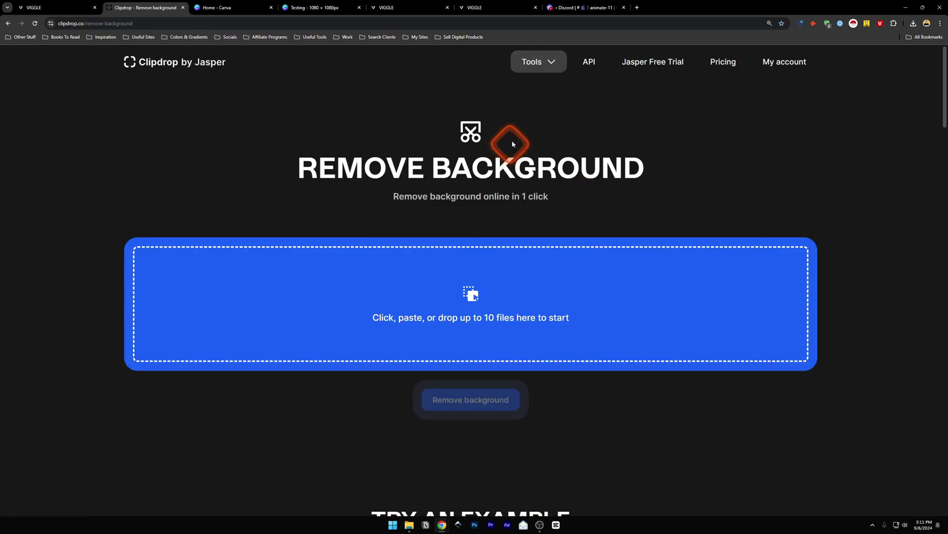
click(445, 317)
click(228, 78)
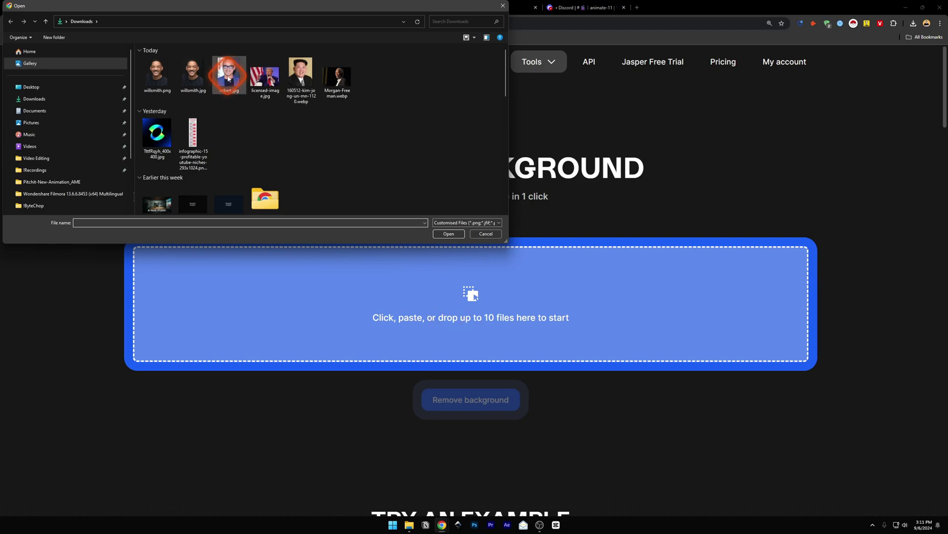
double_click(228, 78)
click(462, 434)
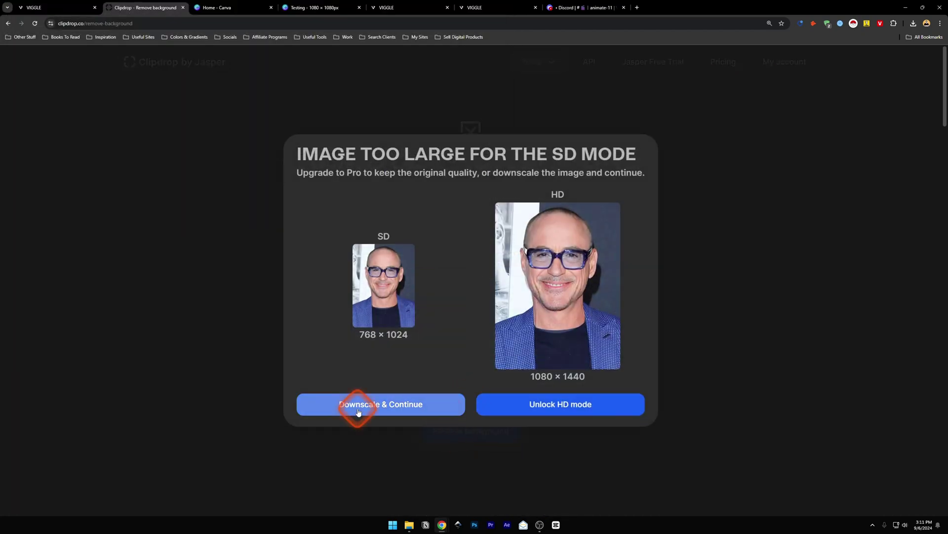
click(358, 412)
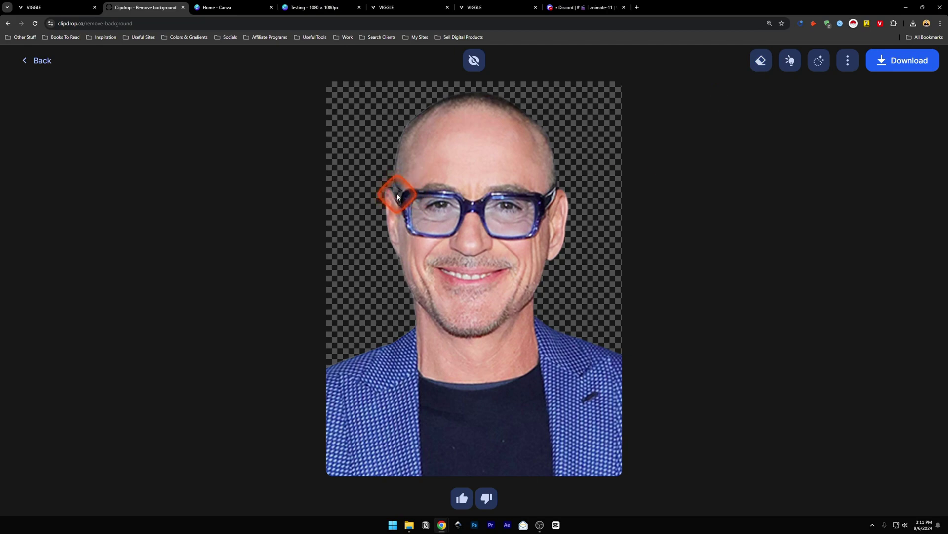
- Clean up the blemish on the right temple and download the image
click(763, 61)
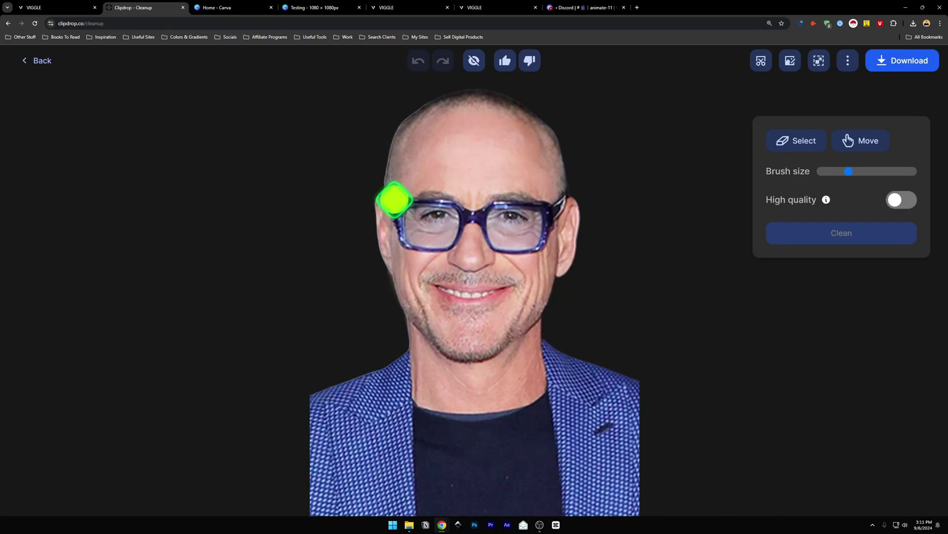
click(562, 211)
click(831, 235)
click(906, 57)
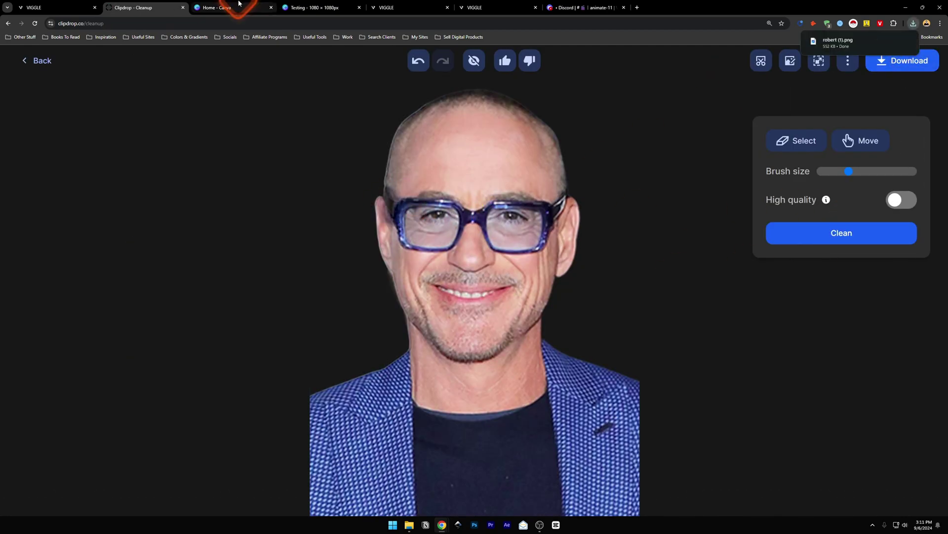
click(284, 5)
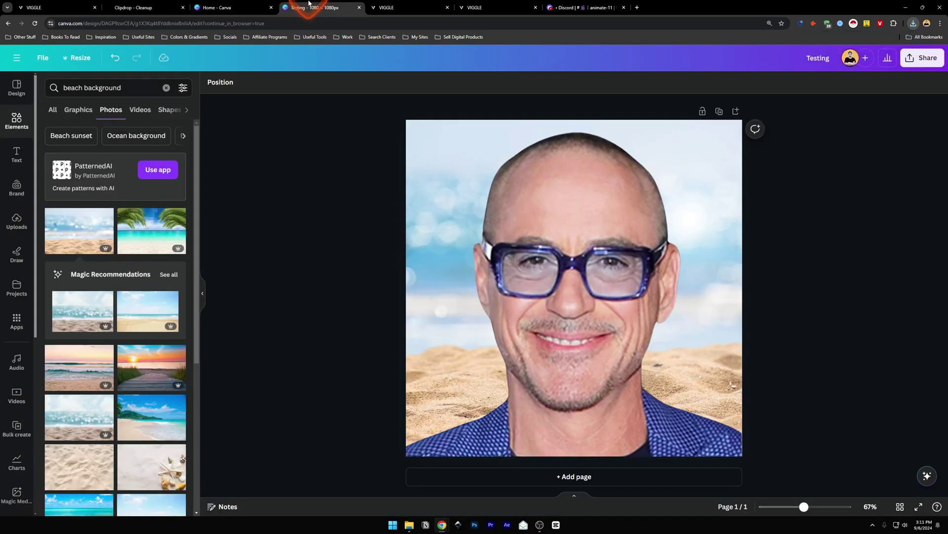
- Add a second page and set a sandy beach photo as its background
click(562, 469)
click(527, 315)
click(82, 233)
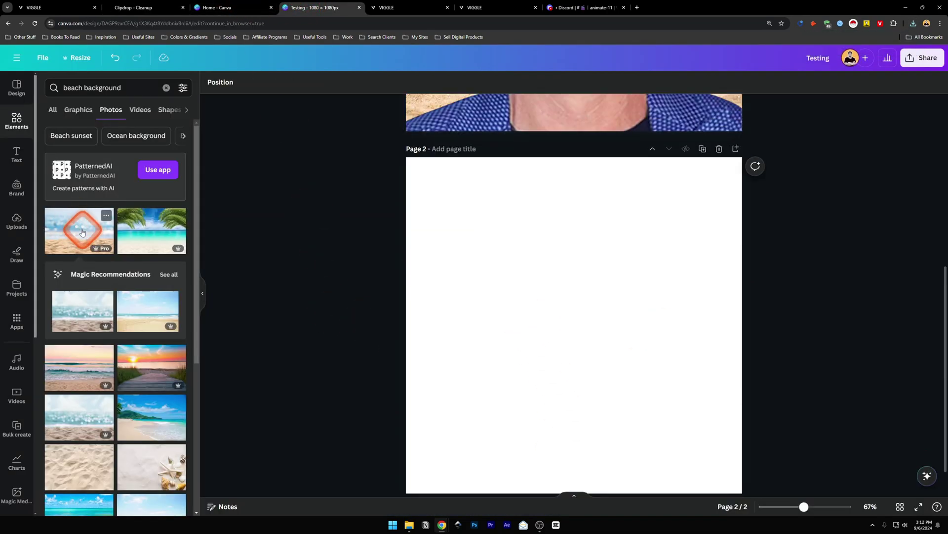
drag(82, 233, 574, 310)
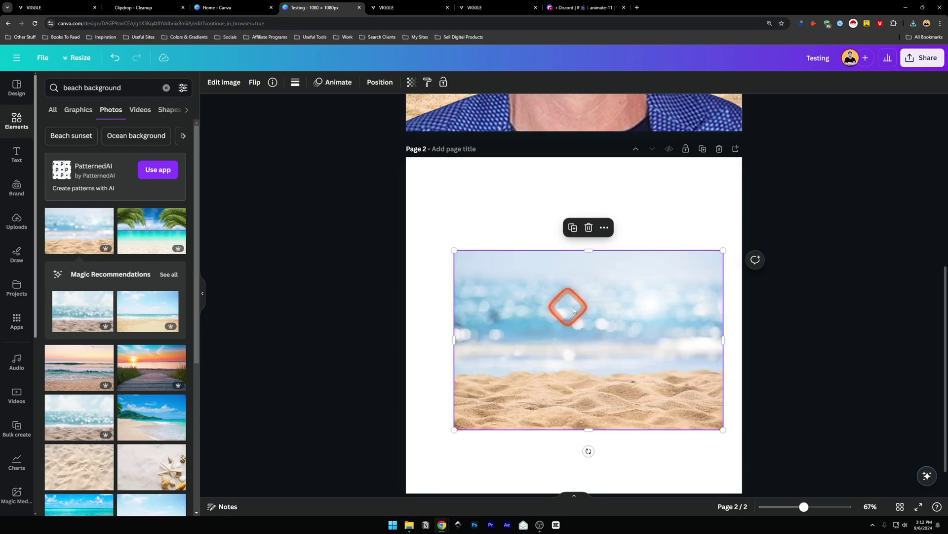
right_click(574, 310)
click(655, 483)
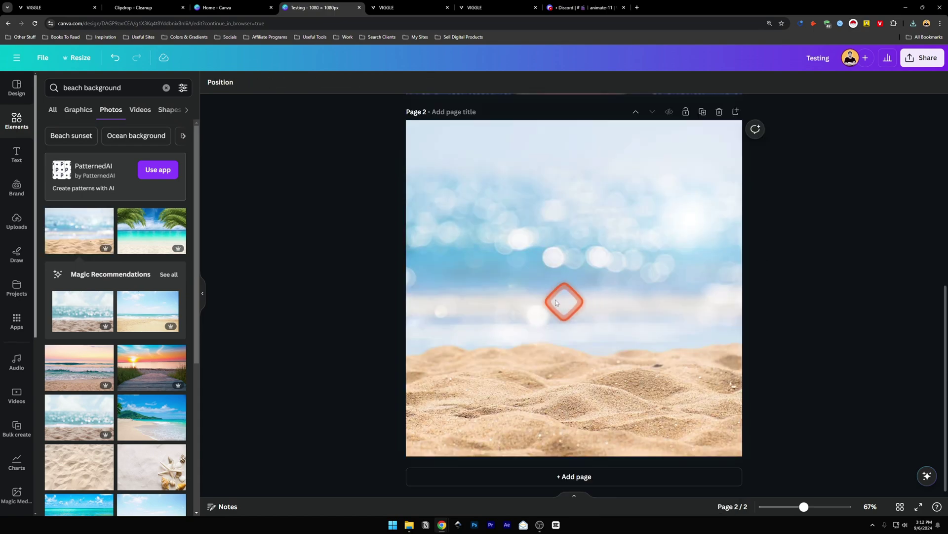
- Place the uploaded Clipdrop cut-out portrait on page 2 and enlarge it over the beach
click(17, 220)
click(111, 106)
click(253, 138)
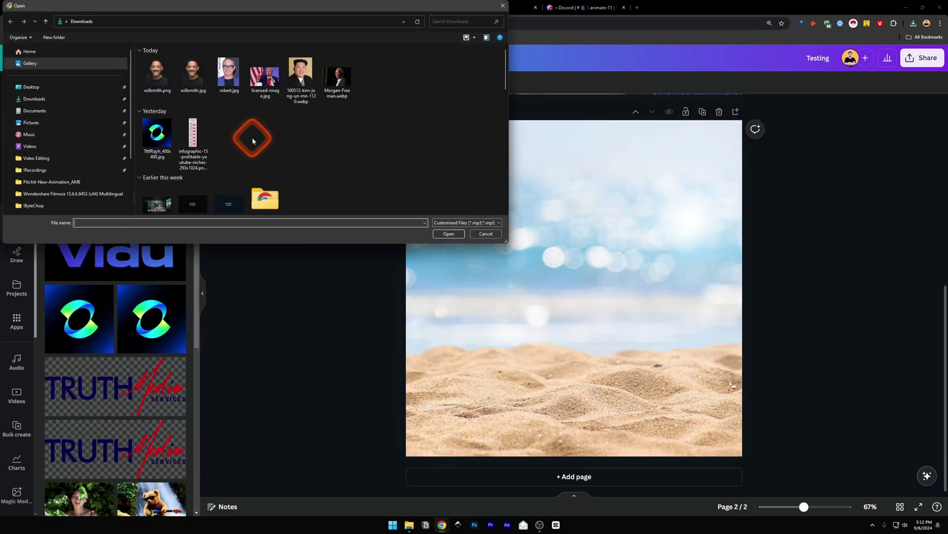
key(Escape)
click(114, 230)
click(67, 171)
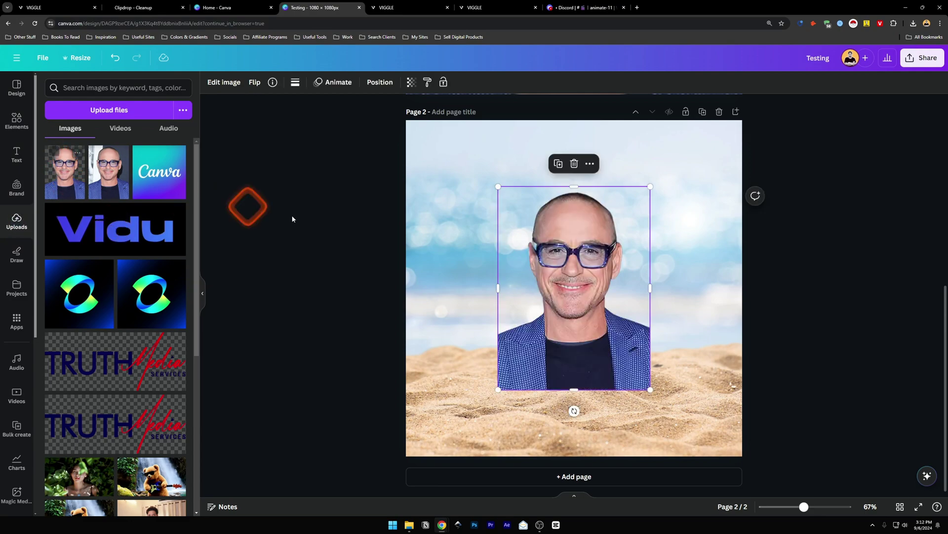
drag(568, 254, 629, 324)
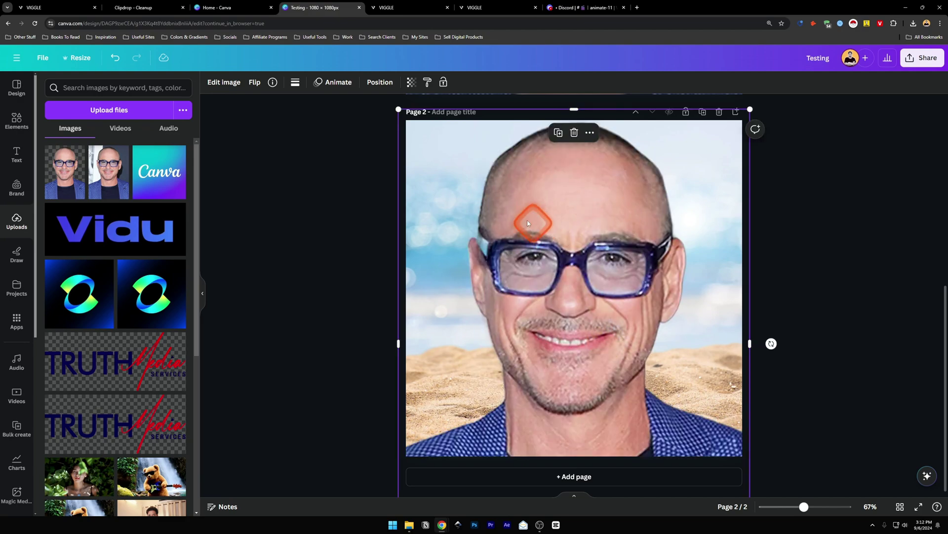
click(227, 83)
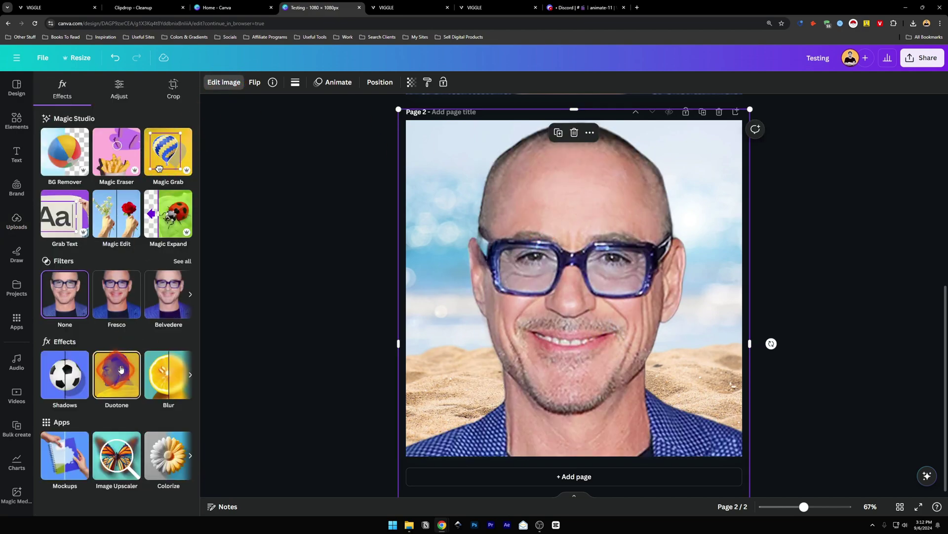
- Upscale the portrait with Image Upscaler and replace it with the upscaled version
click(118, 478)
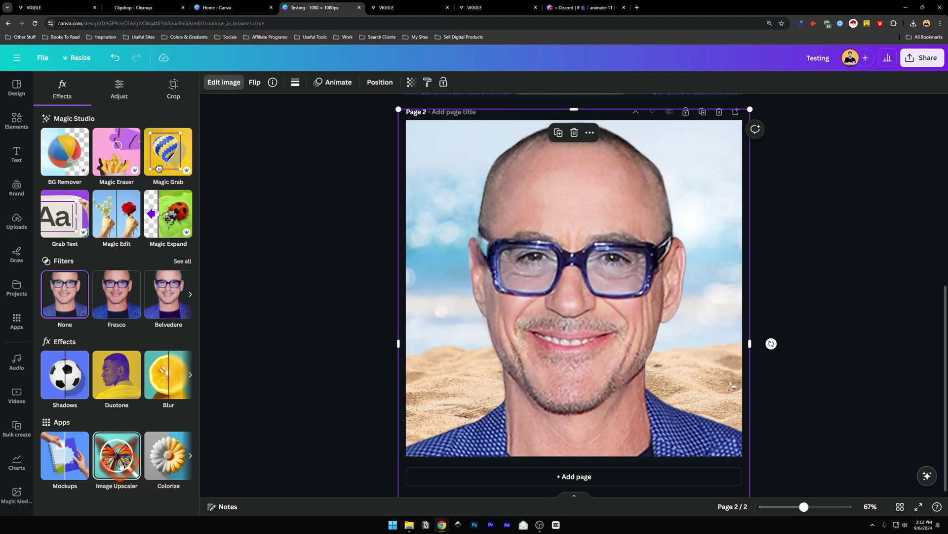
click(97, 292)
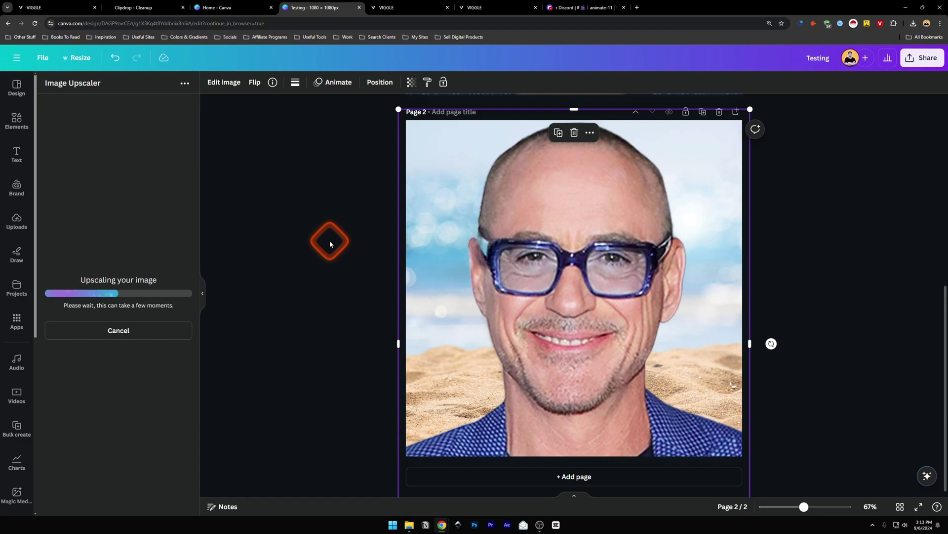
click(119, 286)
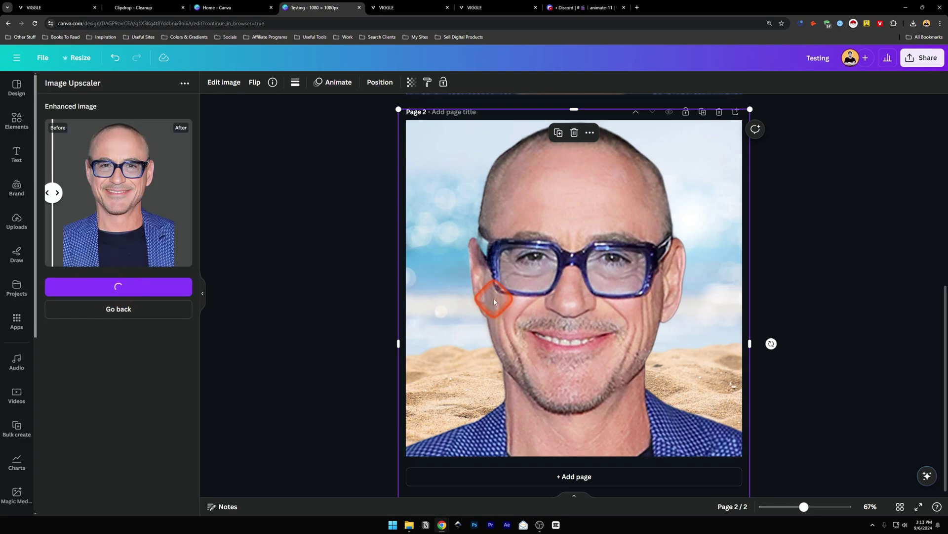
click(849, 214)
- Download the design as PNG with a transparent background
click(921, 58)
click(811, 304)
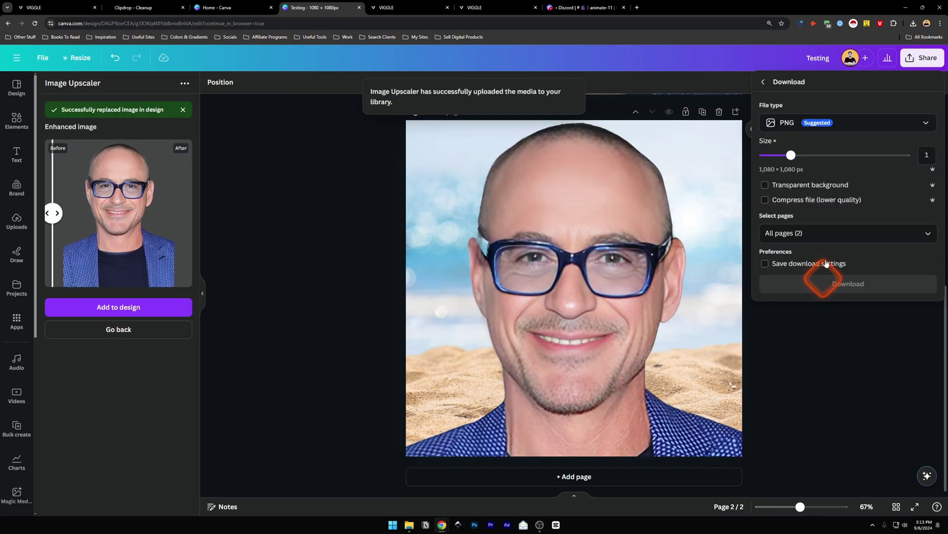
click(797, 124)
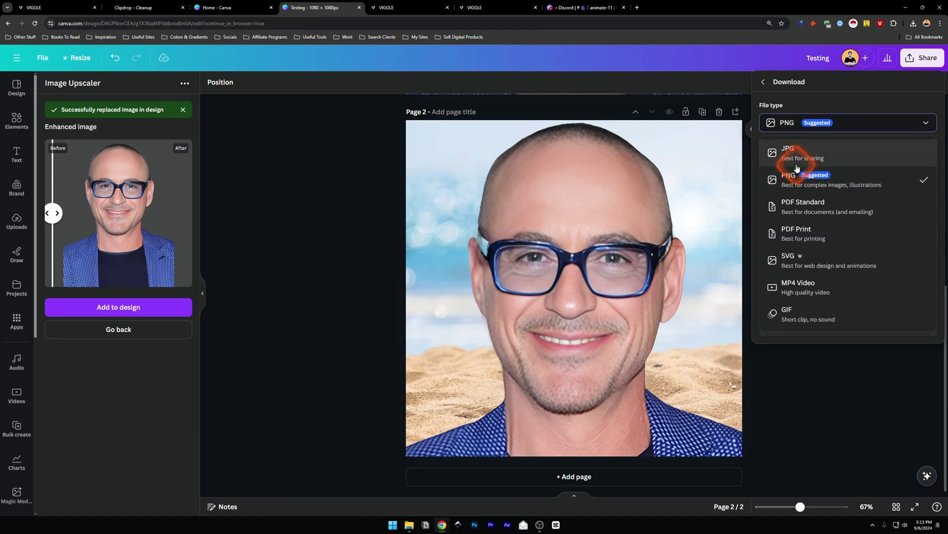
click(808, 123)
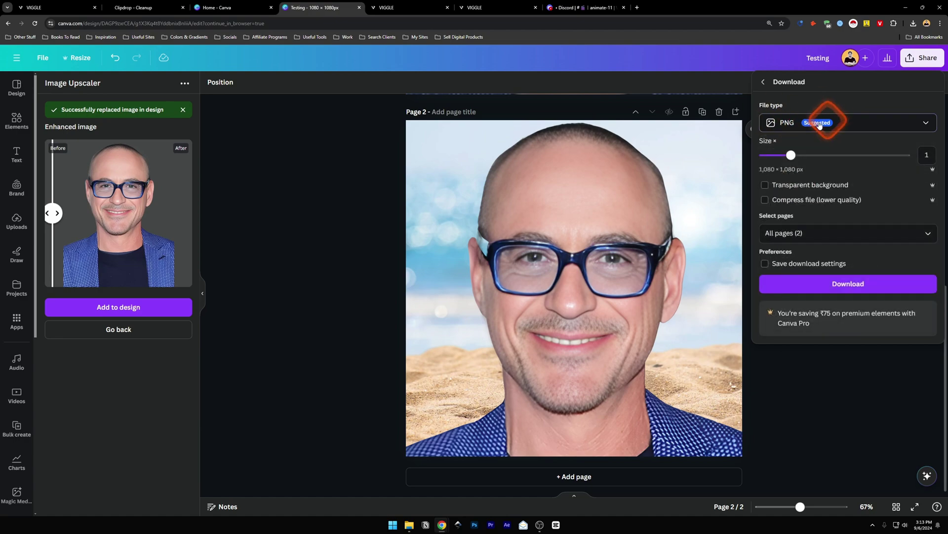
click(793, 156)
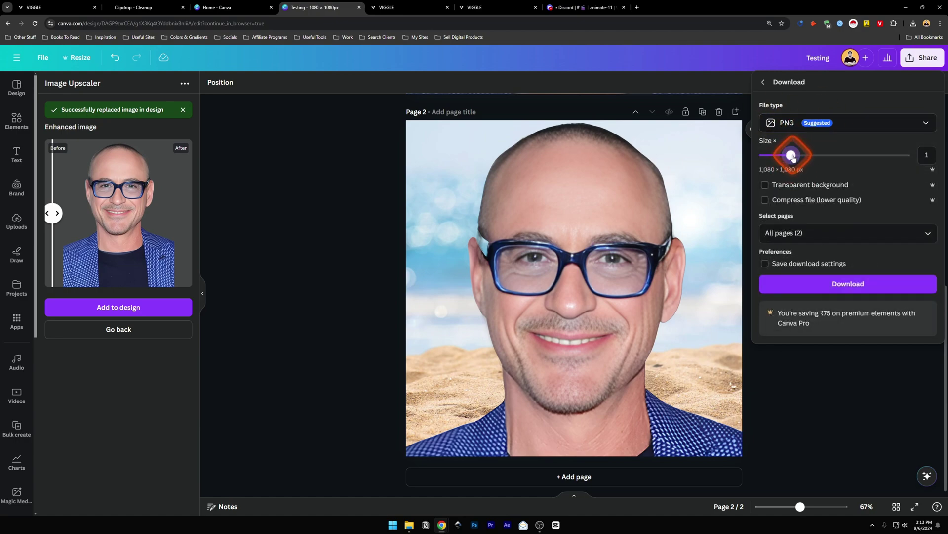
click(771, 186)
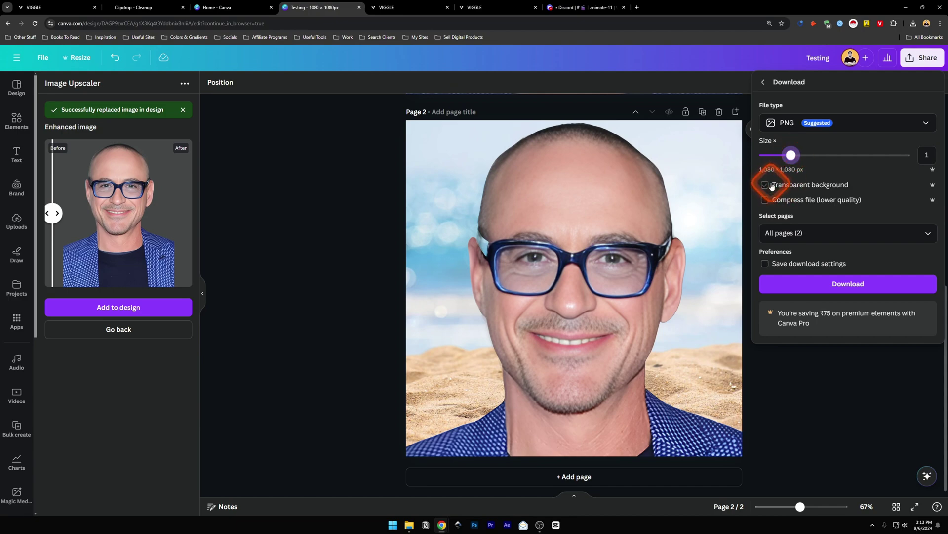
click(810, 283)
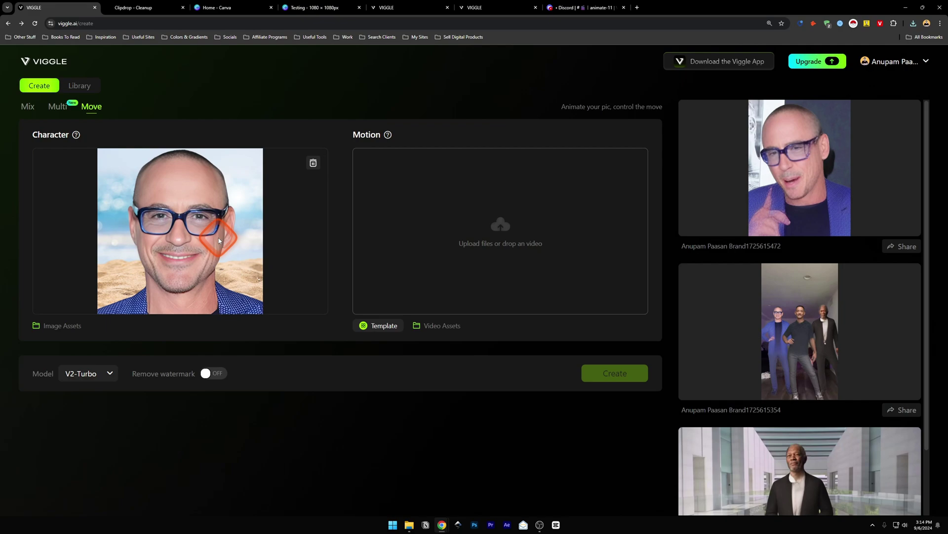
- Animate the beach portrait with the Trending Jonkler Beatbox Why So Serious template and open the result
click(384, 326)
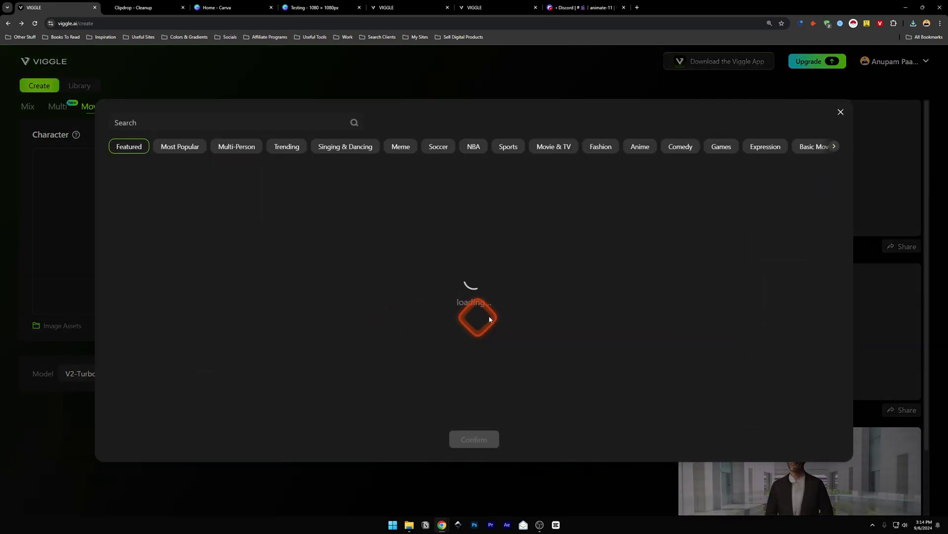
click(287, 147)
click(761, 193)
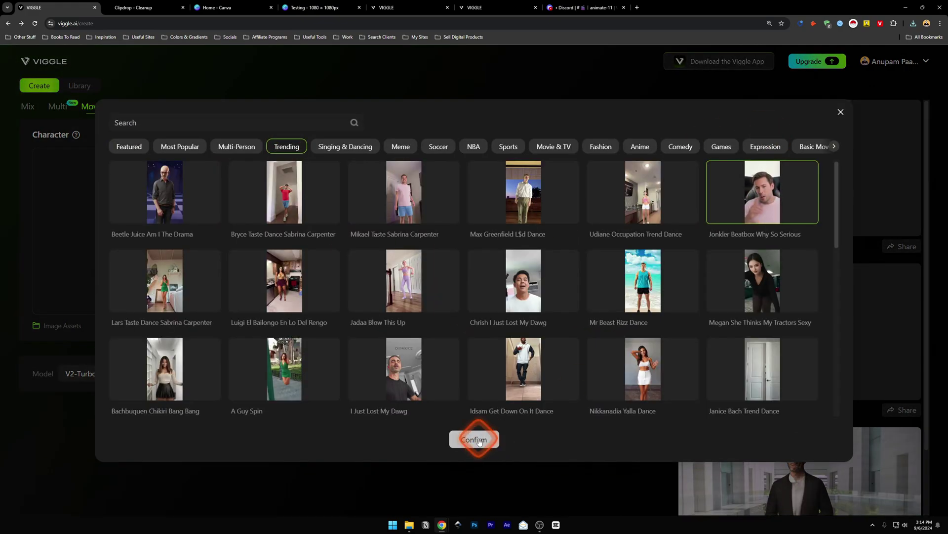
click(473, 439)
click(614, 373)
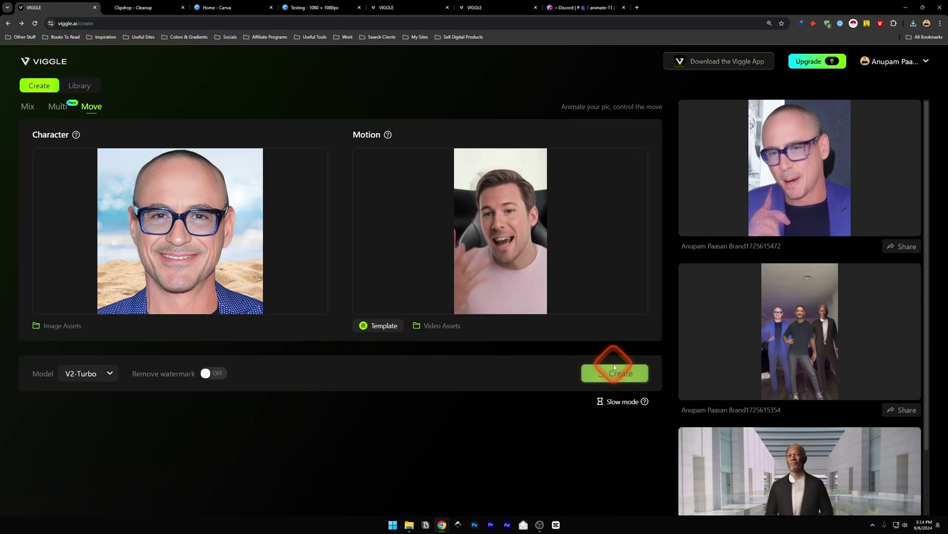
click(802, 170)
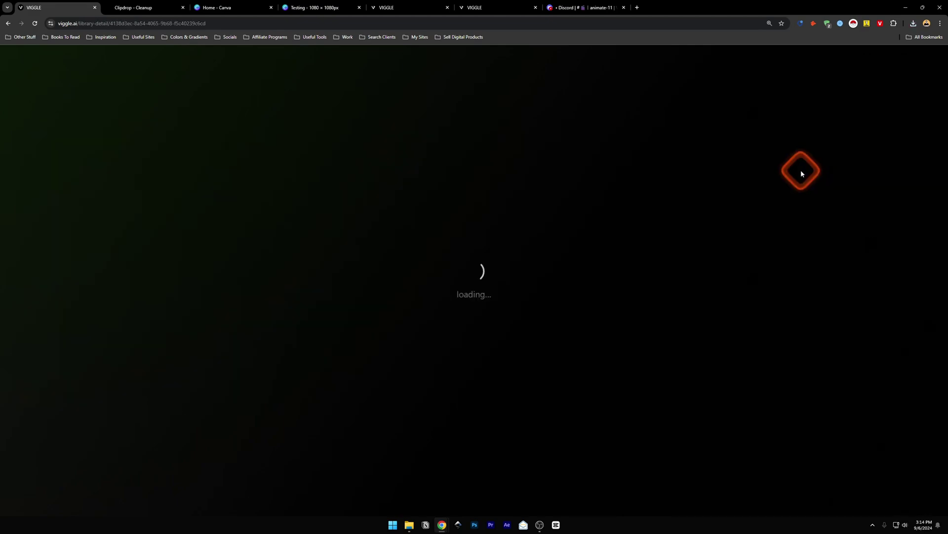
- Play the generated beach-portrait beatbox video
click(12, 493)
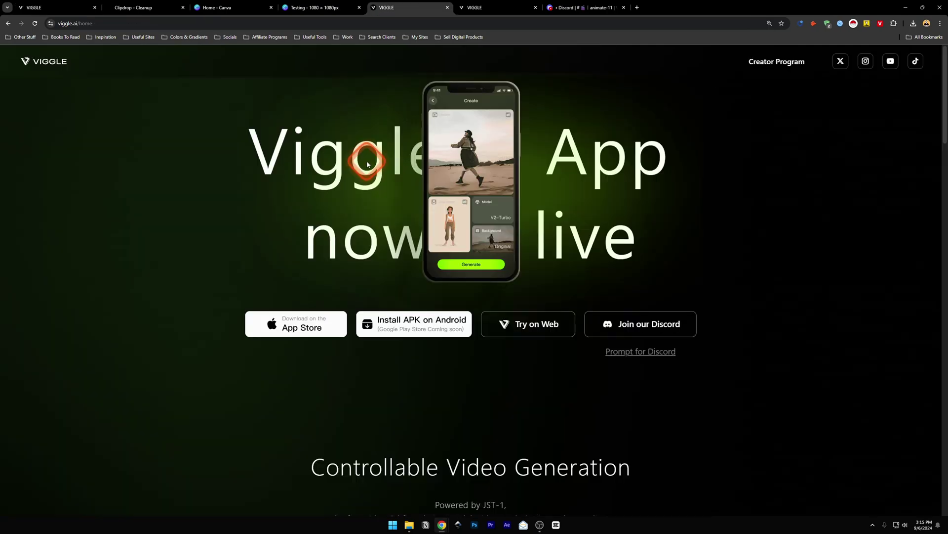
- Accept the Viggle Discord invite, then close the server guide tab
click(639, 330)
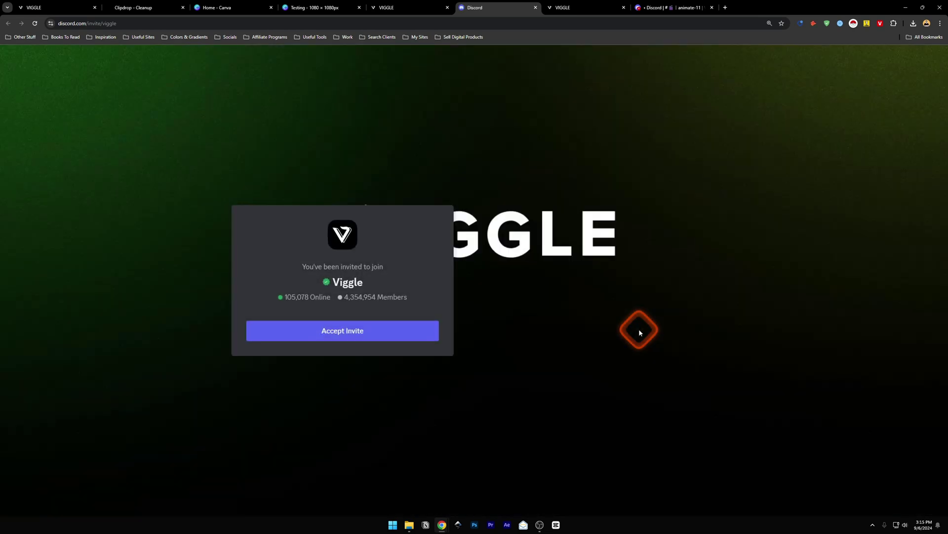
click(350, 332)
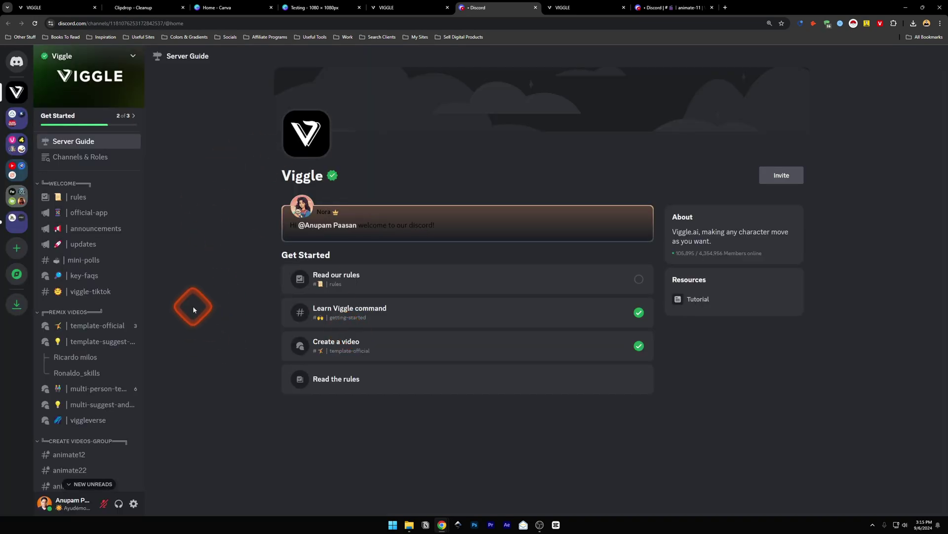
key(ctrl+w)
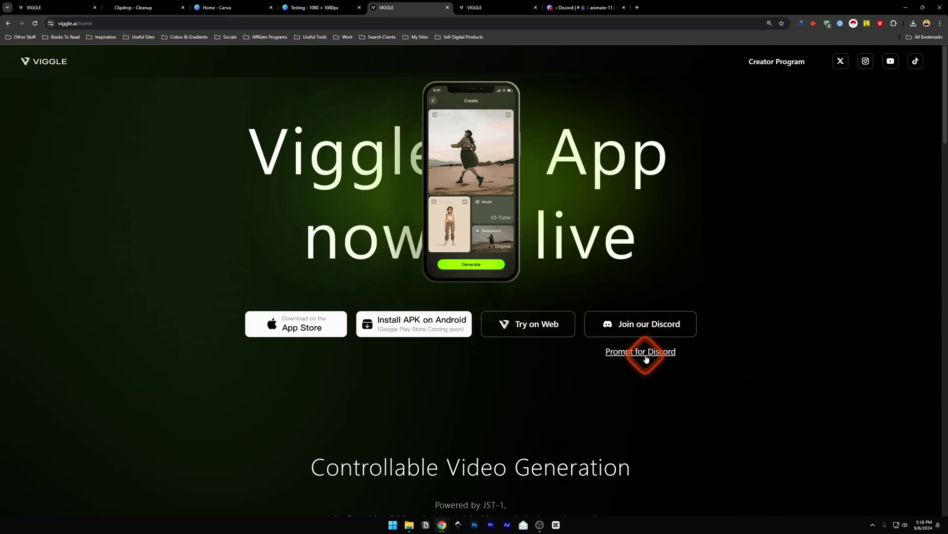
- Copy the $chicago_oh_yes_dance motion name from the prompt gallery and move to Discord's animate-11 channel
click(482, 8)
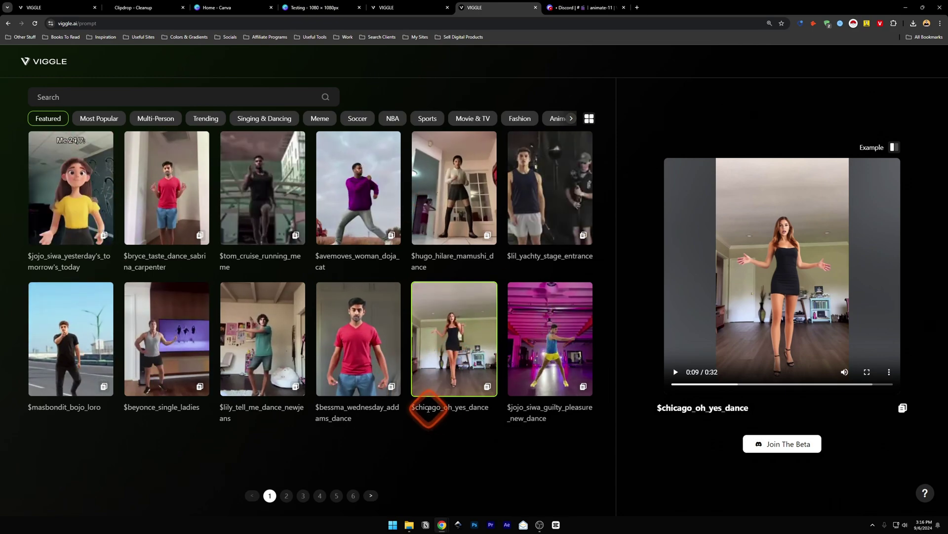
drag(657, 408, 660, 408)
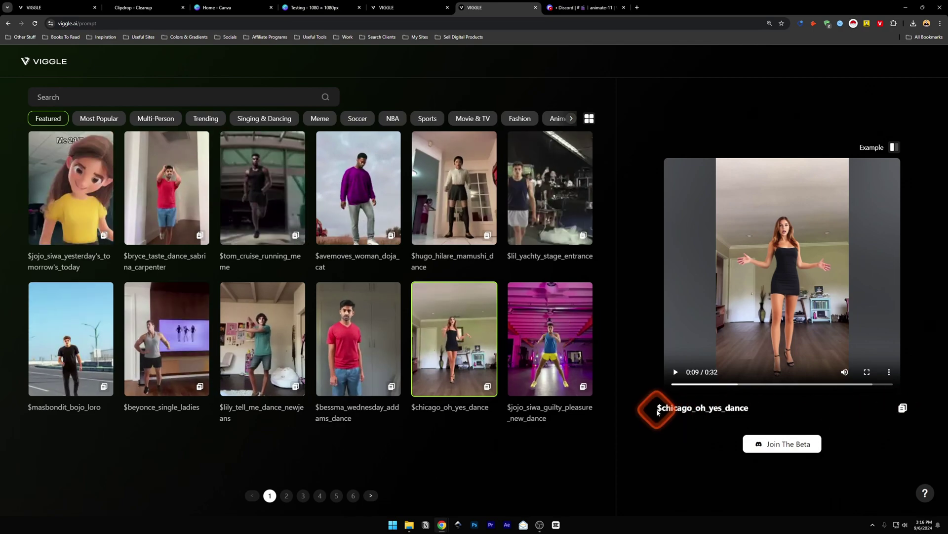
drag(658, 408, 741, 407)
key(ctrl+c)
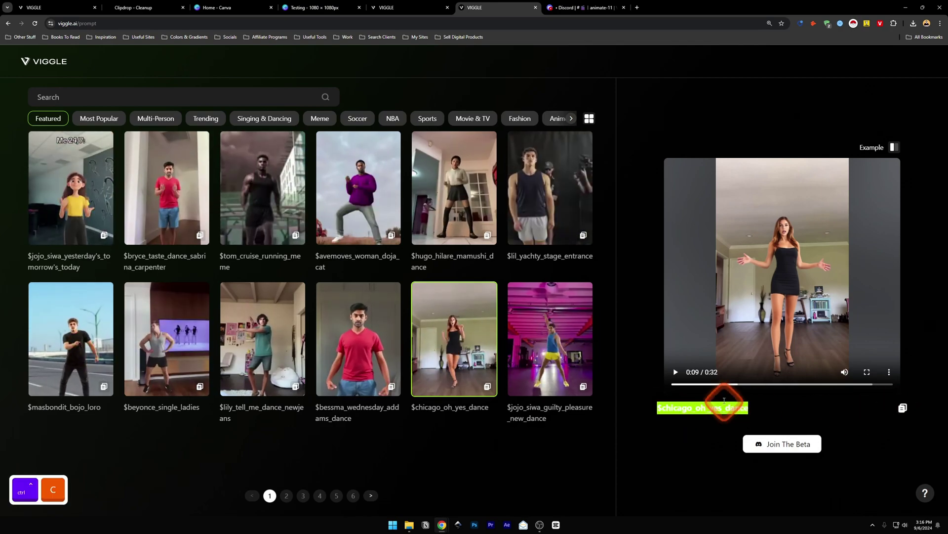
key(ctrl+Tab)
scroll(81, 328, down, 5)
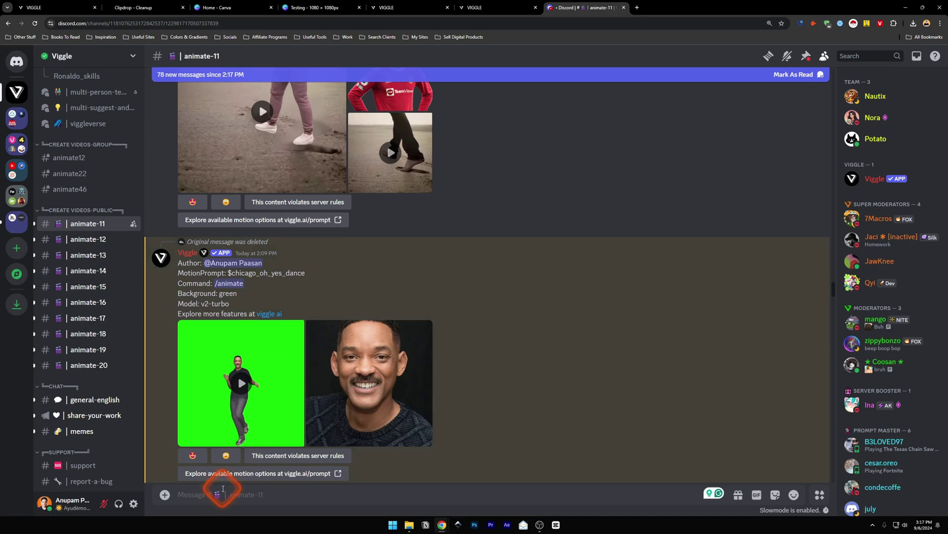
text(/)
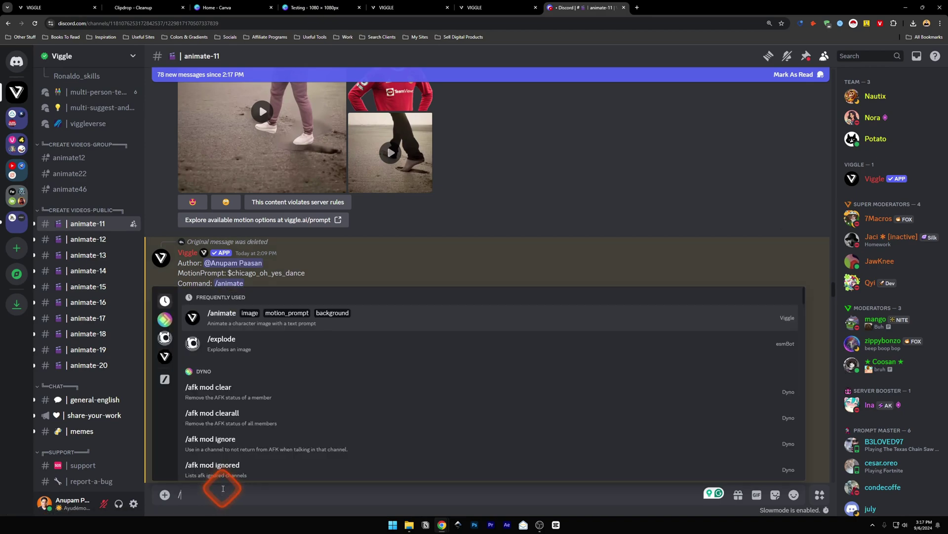
text(animate)
key(Return)
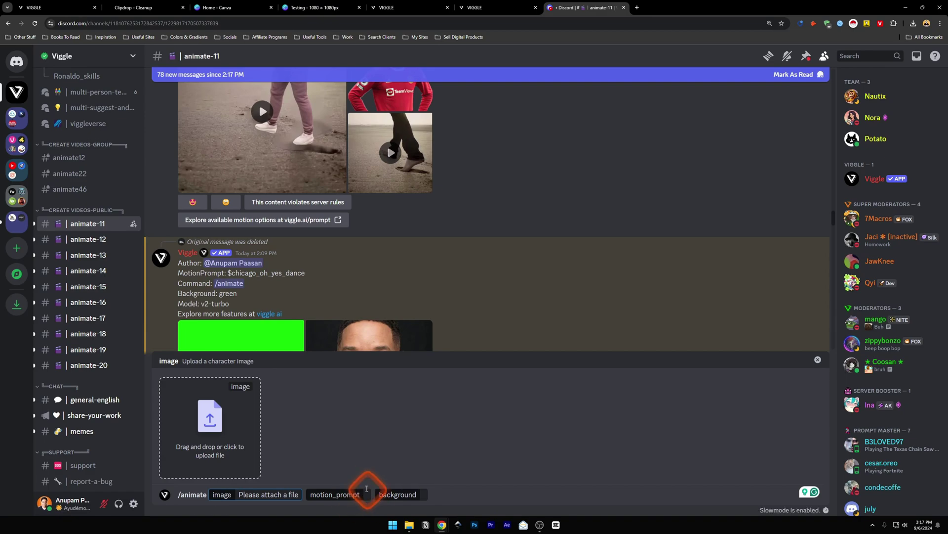
click(494, 7)
click(679, 407)
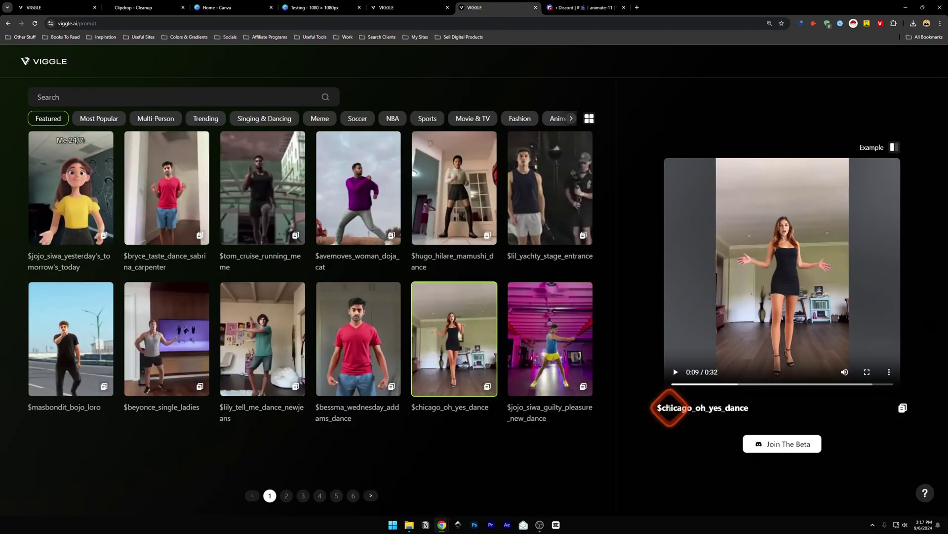
click(582, 8)
click(367, 494)
key(ctrl+v)
click(498, 494)
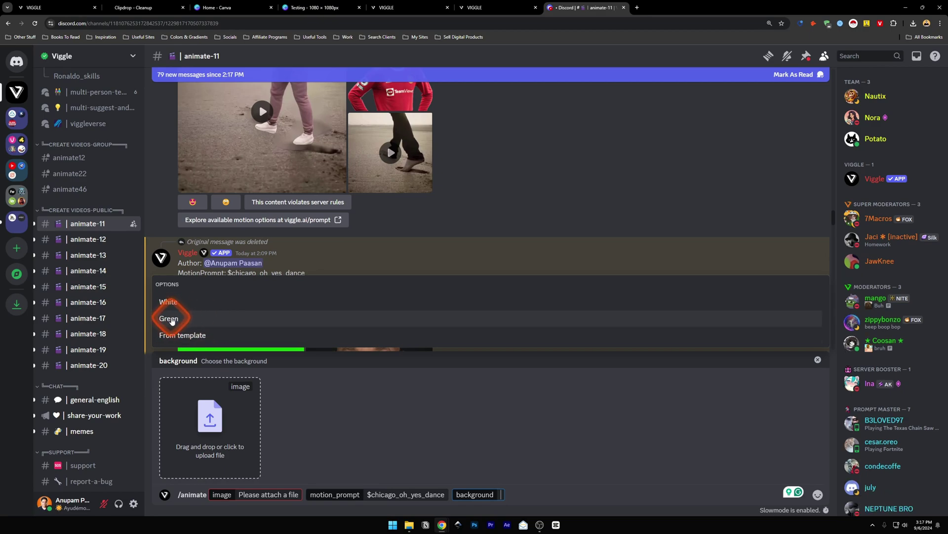
click(372, 446)
click(494, 494)
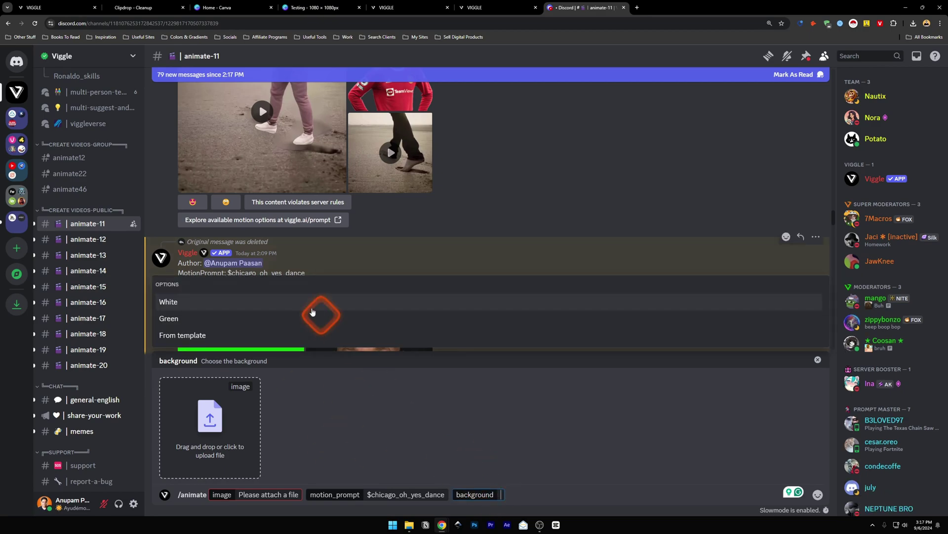
click(167, 318)
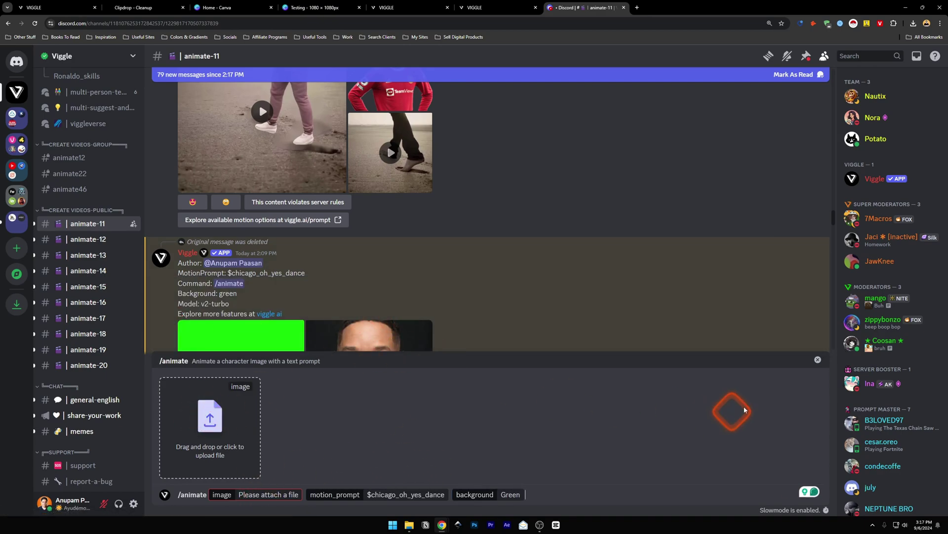
click(818, 360)
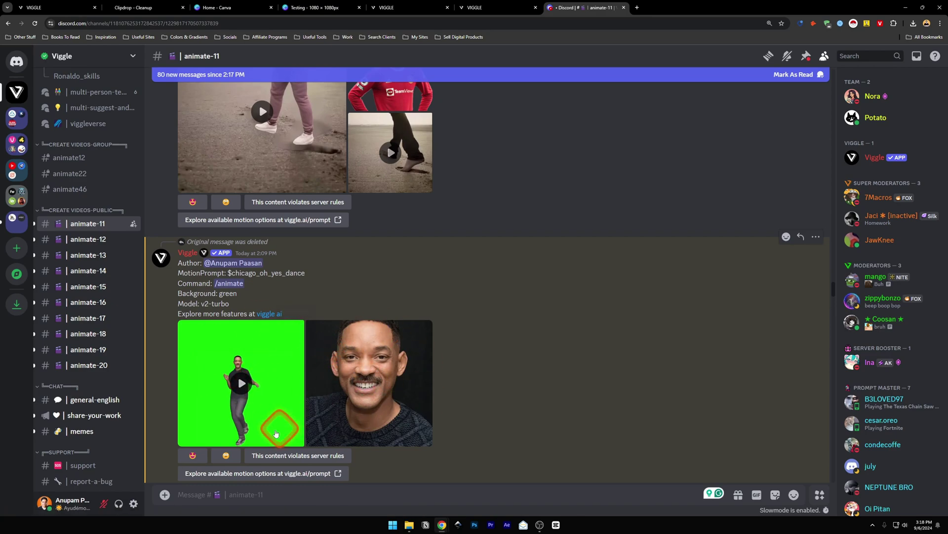
click(242, 390)
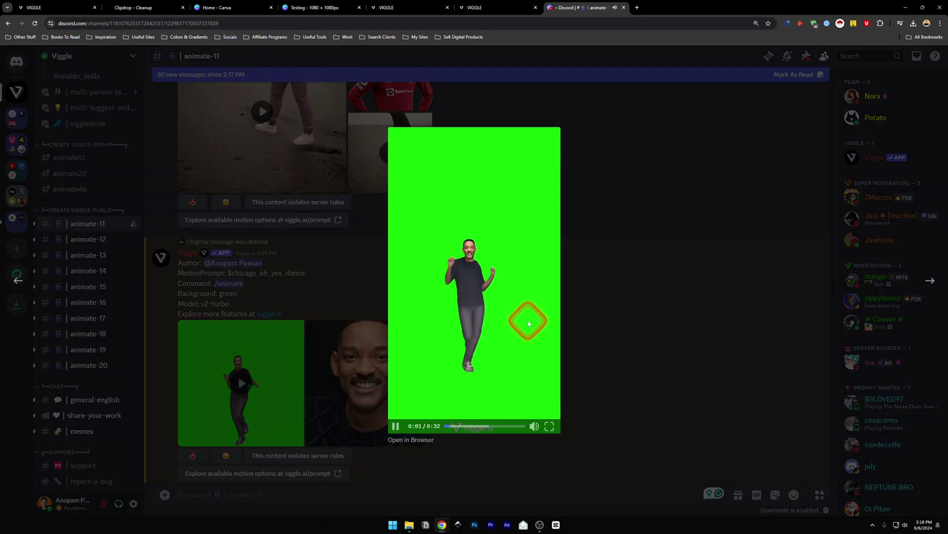
click(164, 340)
scroll(116, 294, up, 5)
mouse_move(99, 292)
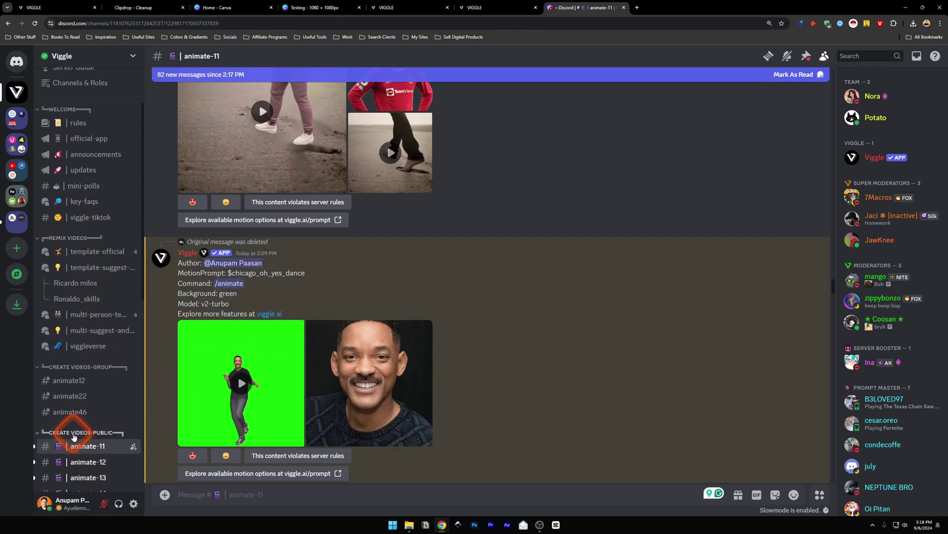
scroll(70, 293, up, 1)
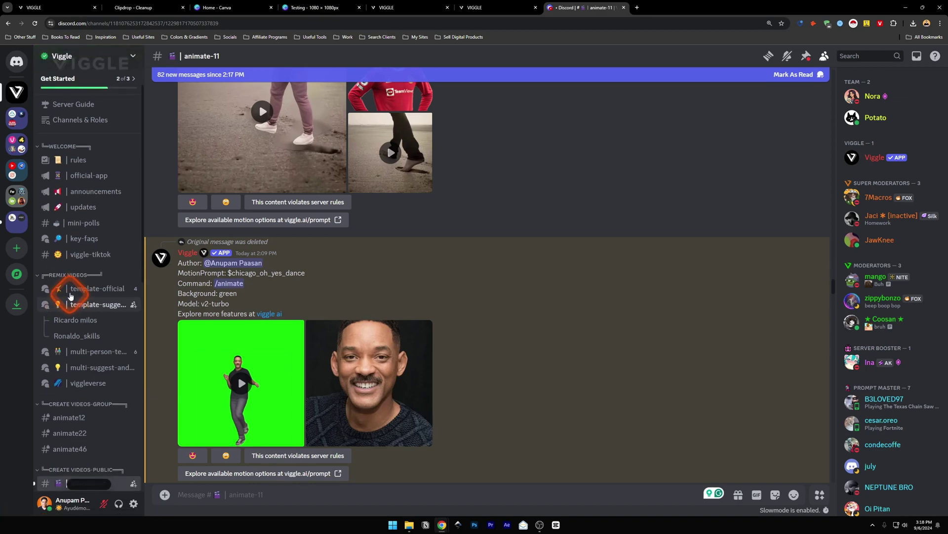
- Open the template-official forum and scroll through the $jonkler_beatbox_why_so_serious thread
click(94, 289)
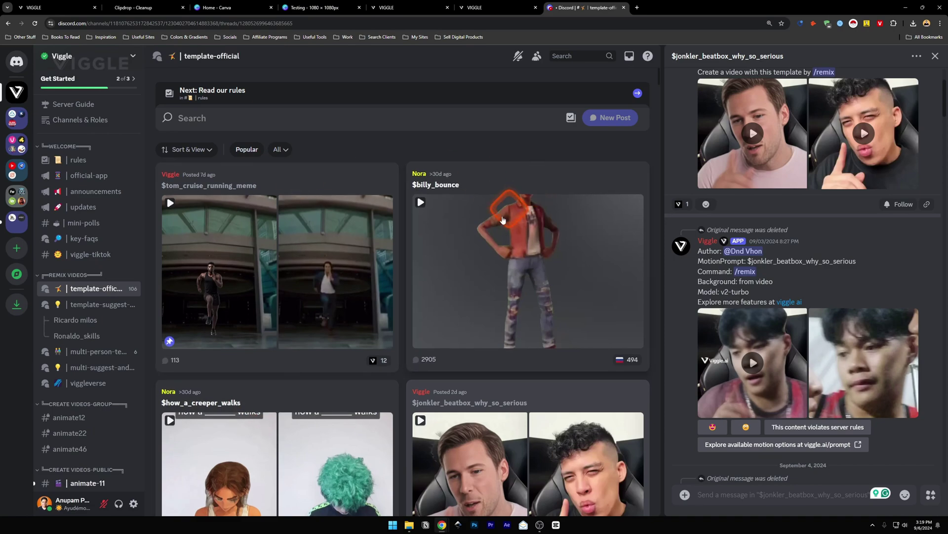
scroll(515, 400, down, 3)
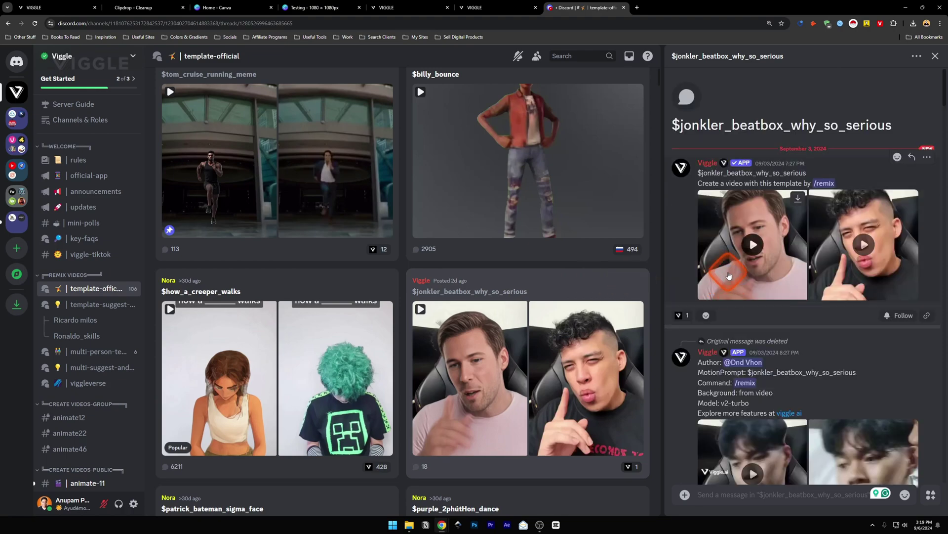
scroll(761, 314, down, 5)
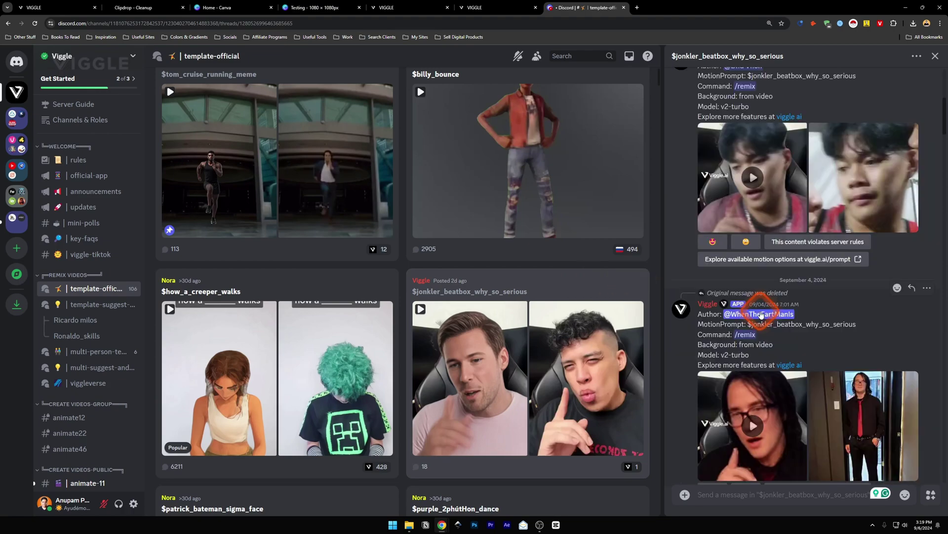
scroll(761, 315, down, 10)
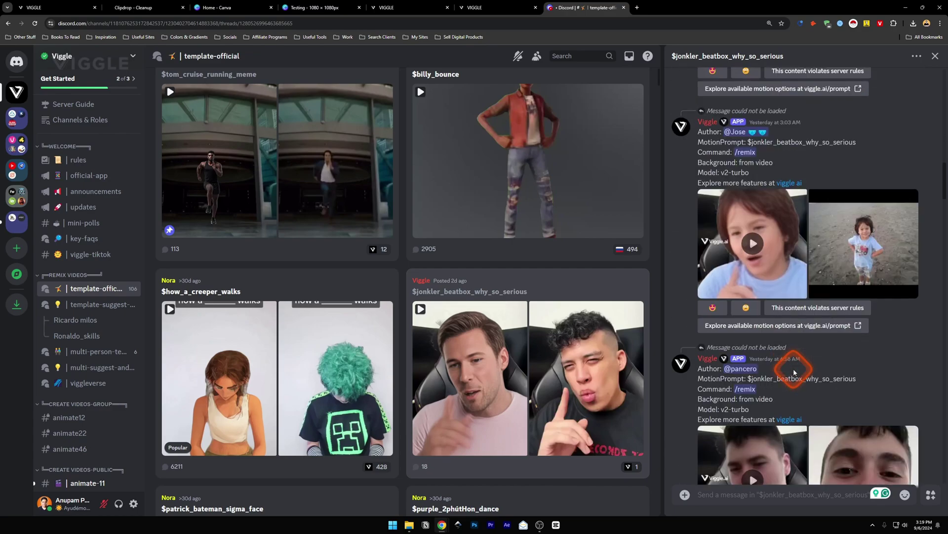
scroll(794, 372, down, 4)
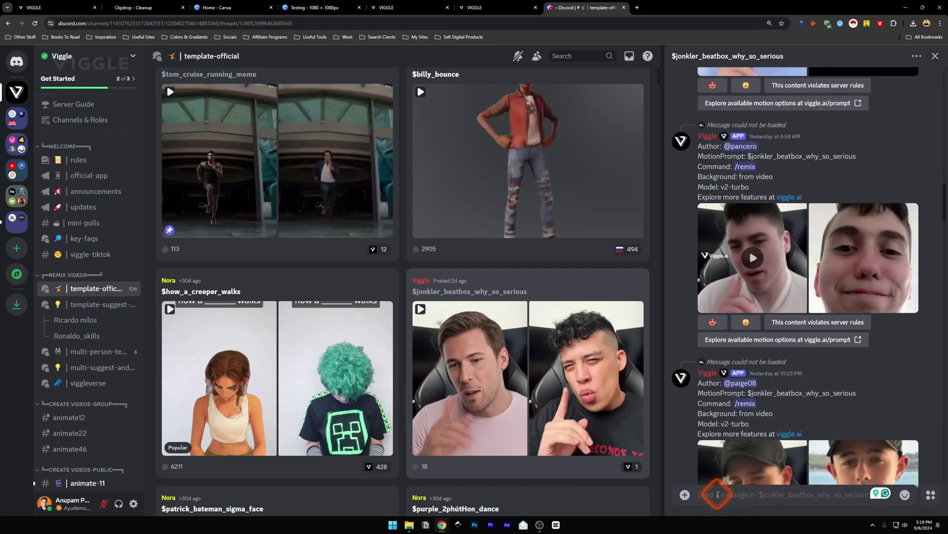
- Start a /remix command in the thread's message box, then cancel it
click(717, 487)
text(/)
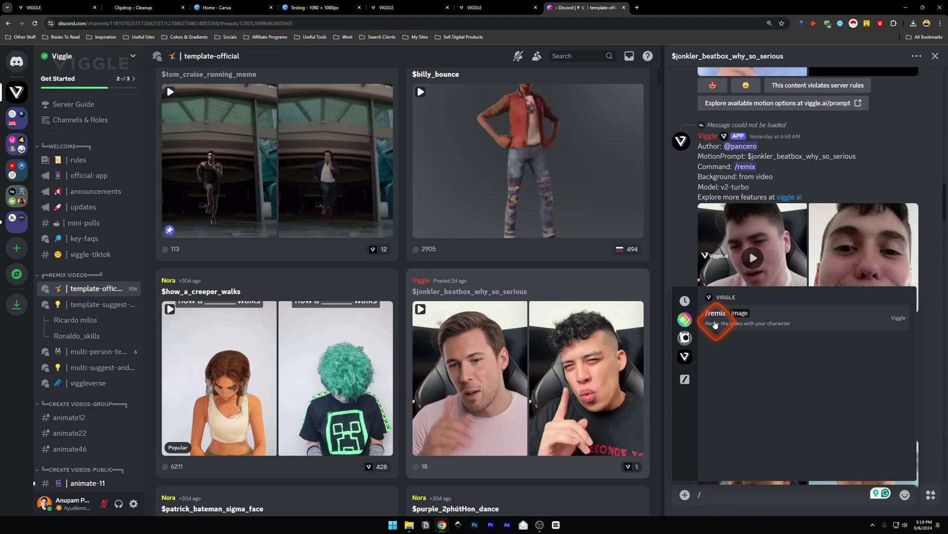
click(718, 321)
click(734, 495)
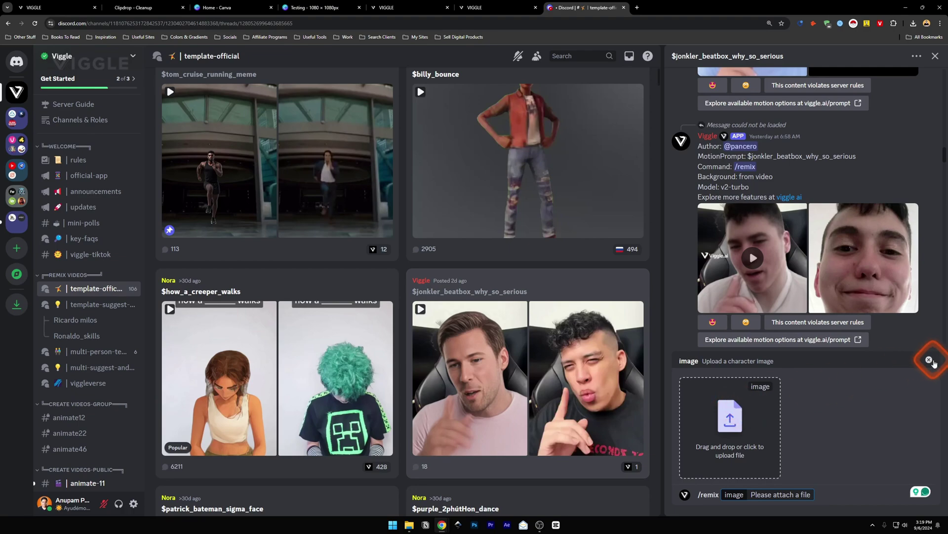
click(930, 360)
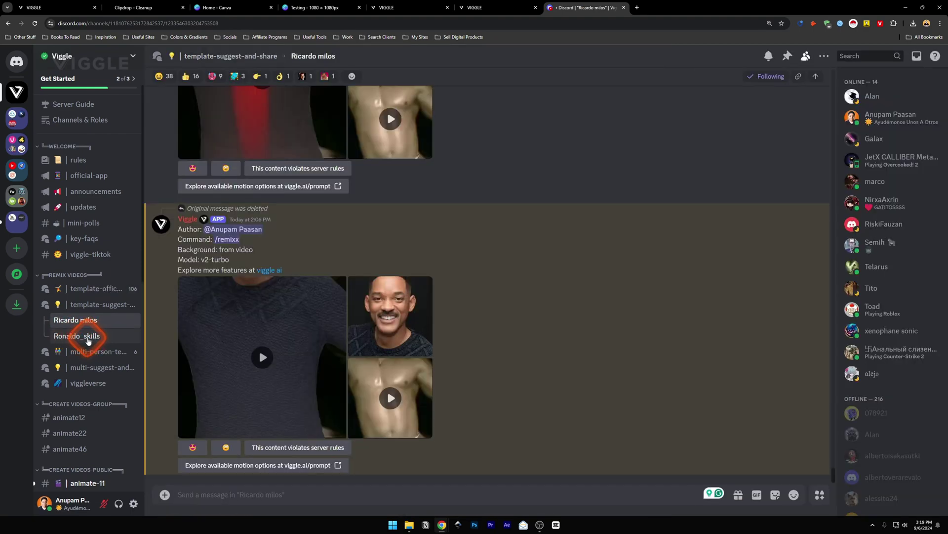
- Play the Ricardo milos thread's reference clip full screen and its remixed dancer video
mouse_move(82, 314)
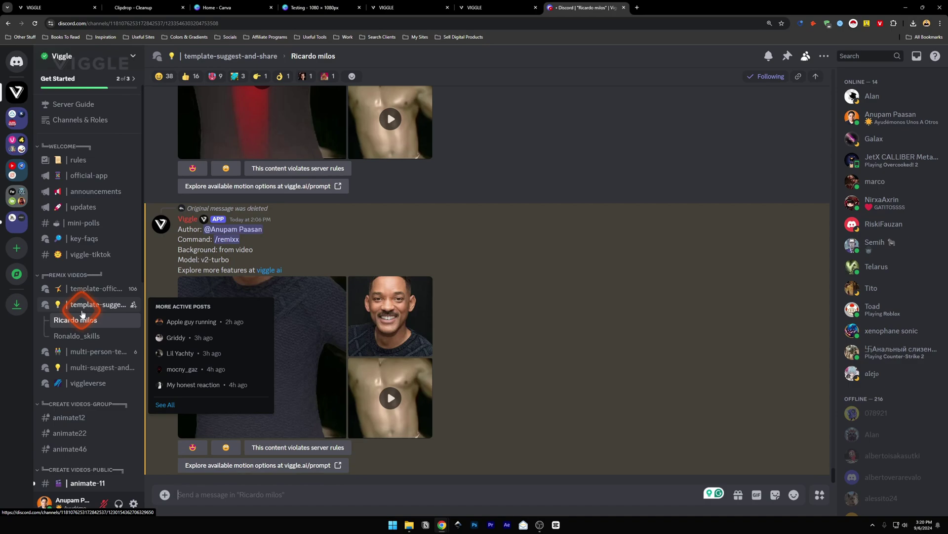
click(398, 396)
double_click(438, 333)
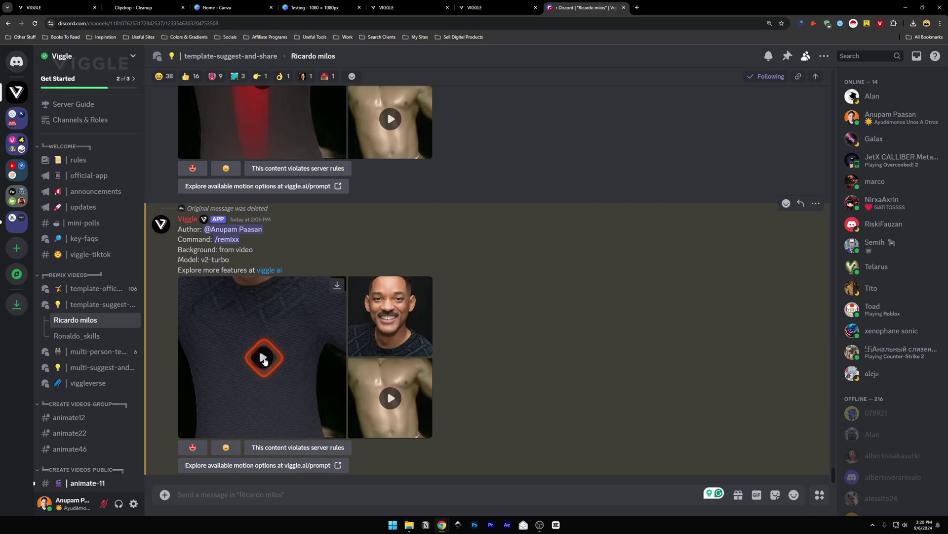
click(264, 358)
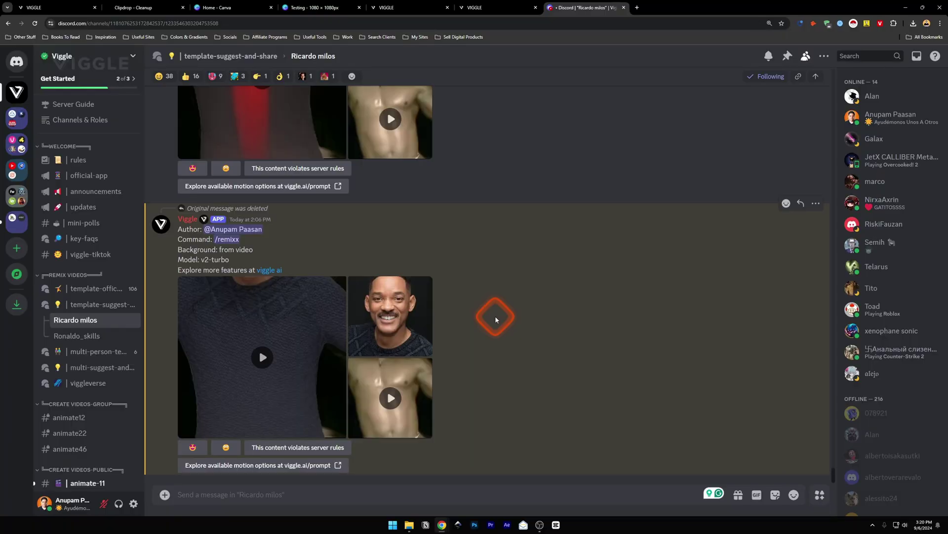
click(77, 336)
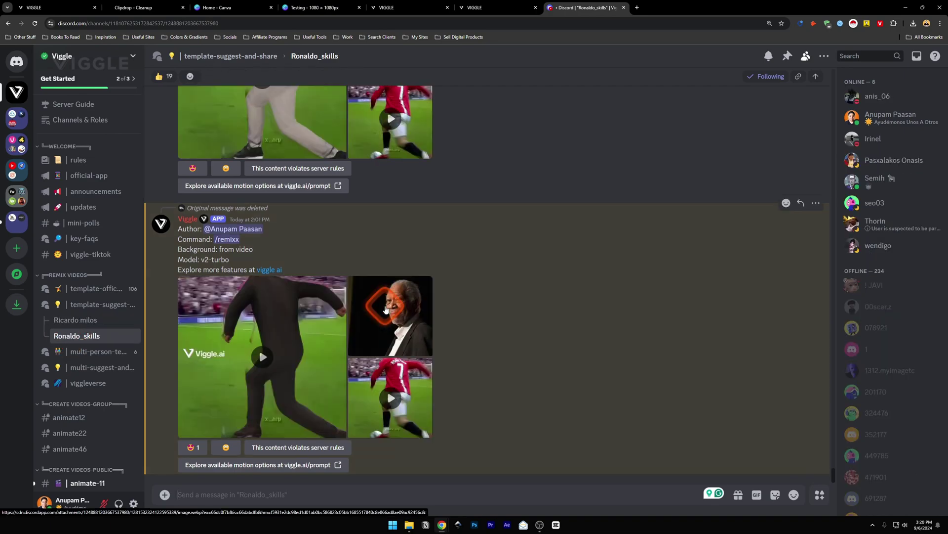
- Enlarge the Ronaldo_skills remix's source portrait in the media viewer
click(389, 399)
click(431, 336)
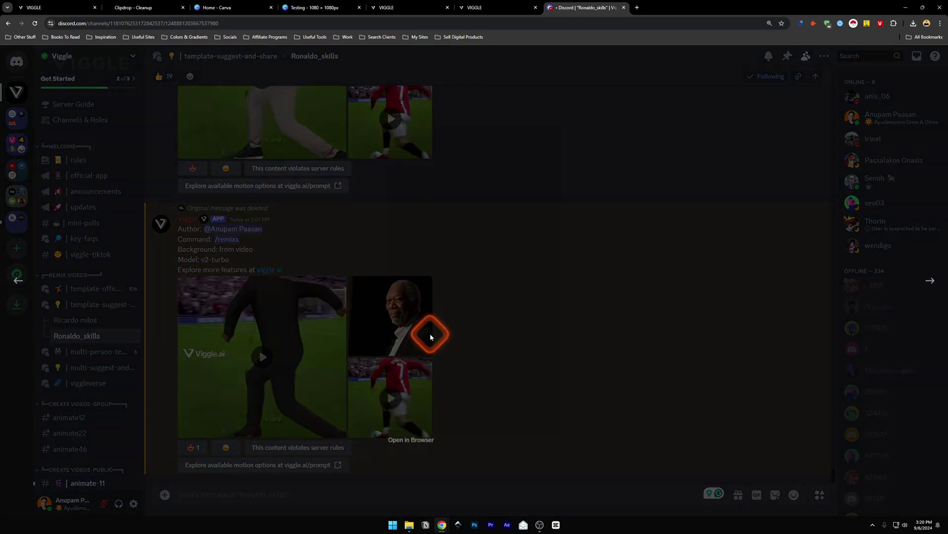